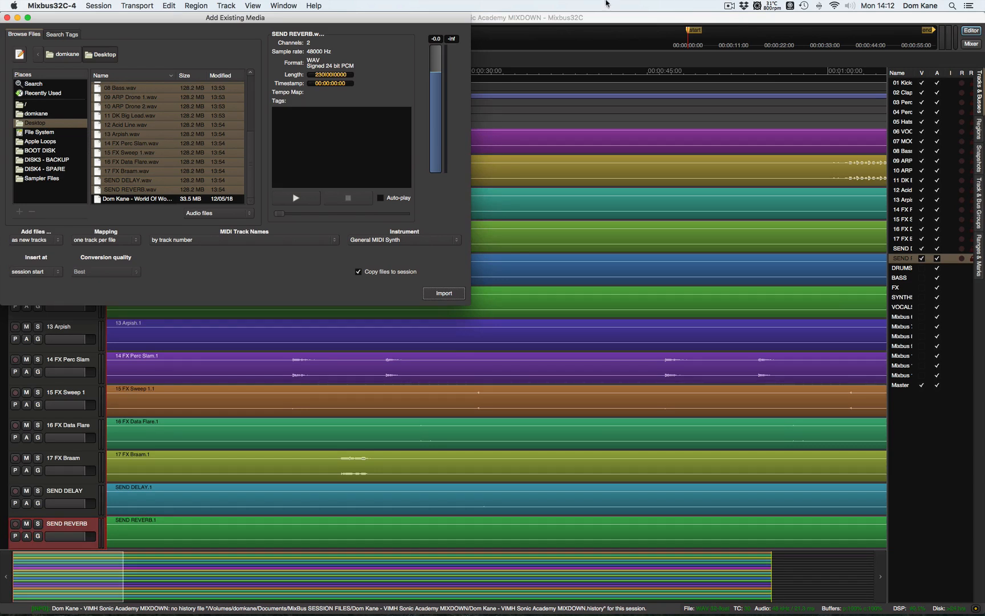
Close the Add Existing Media window and select the 01 Kicks region
left_click(6, 18)
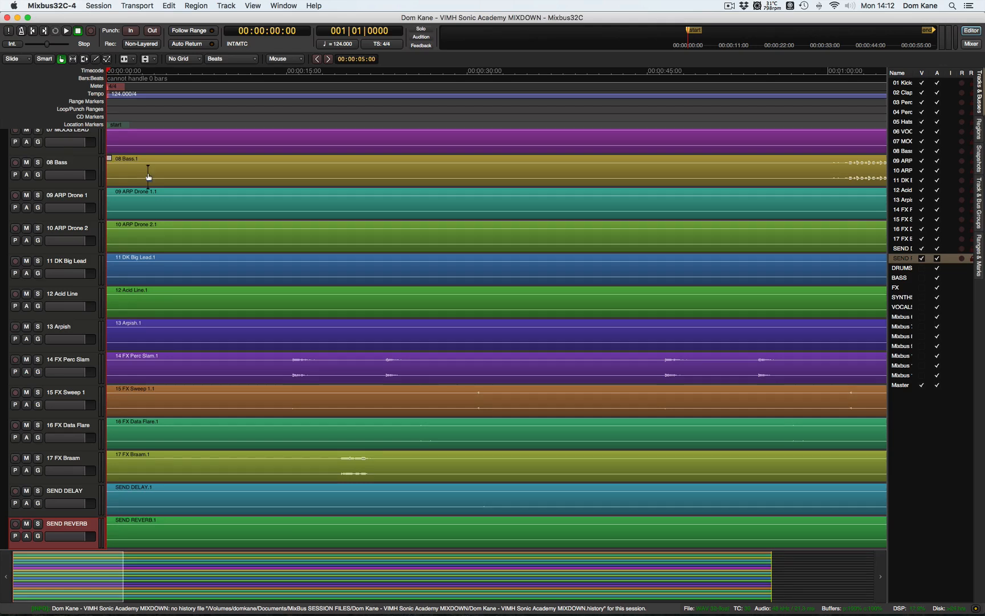
scroll(148, 177, "up", 6)
left_click(169, 145)
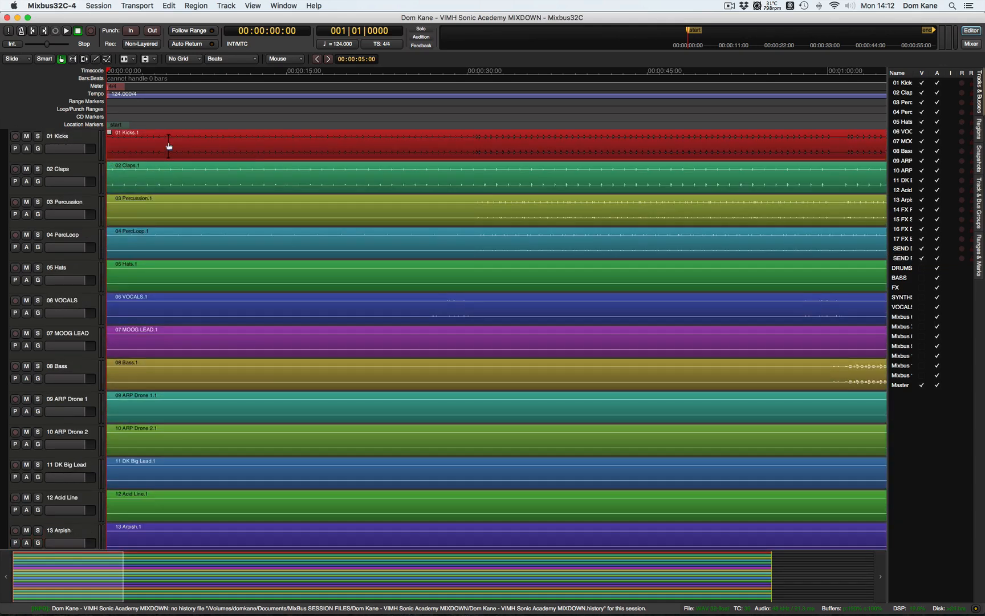
Set the timeline's snap mode to Grid
key("minus")
key("minus")
key("minus")
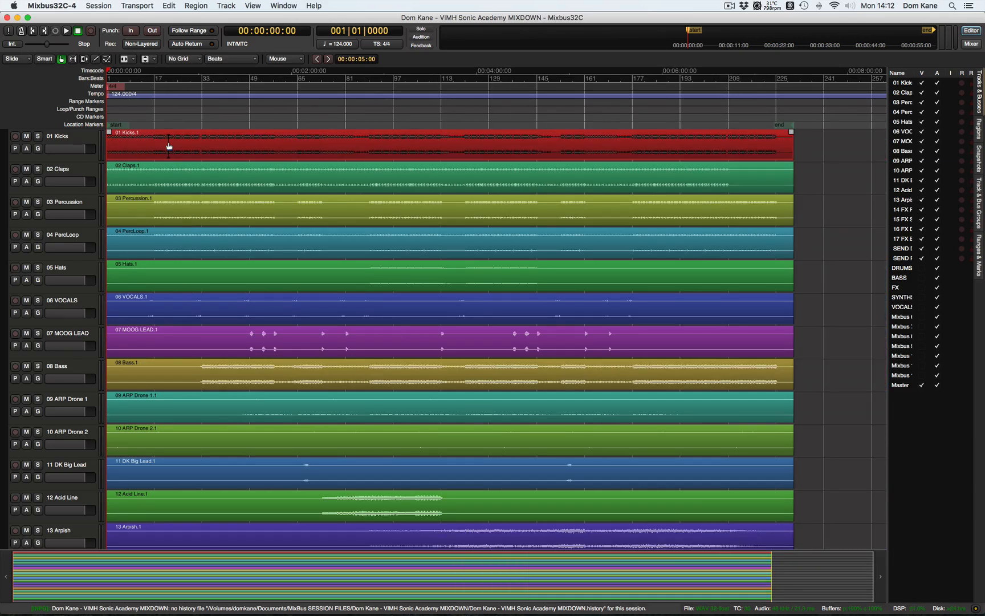
key("equal")
key("equal")
key("equal")
key("equal")
key("equal")
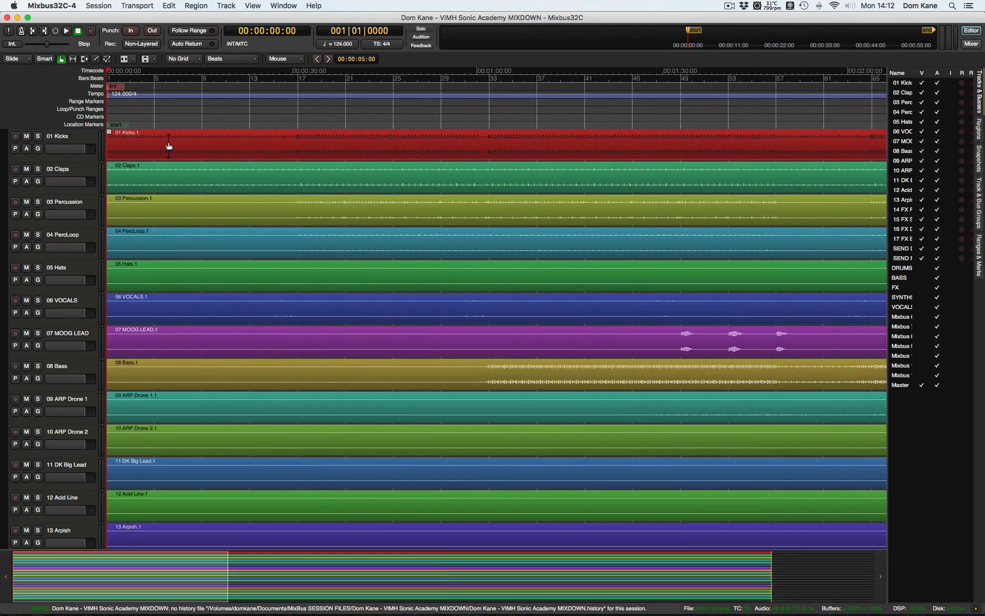
key("equal")
key("equal")
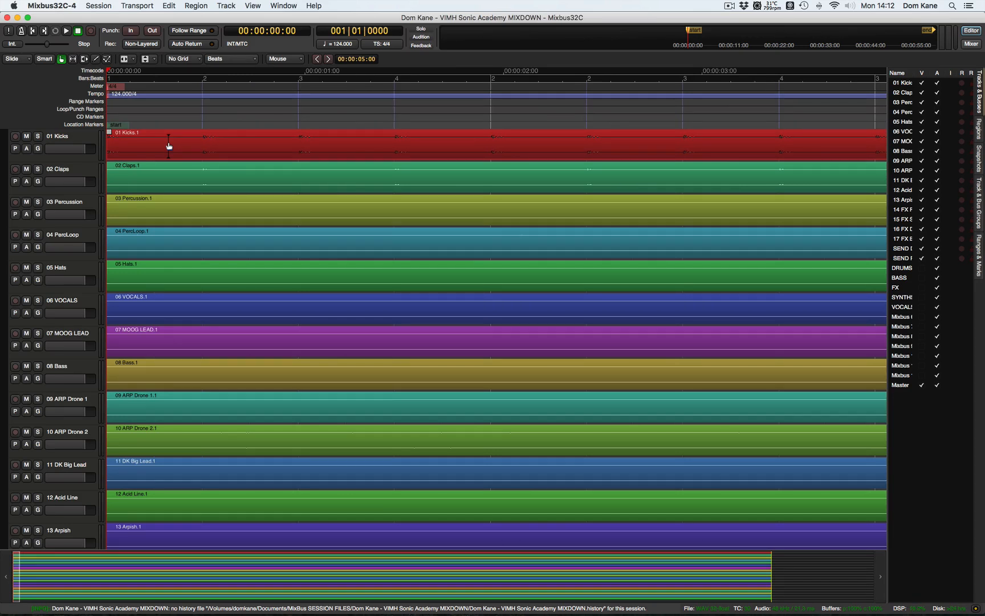
left_click(183, 59)
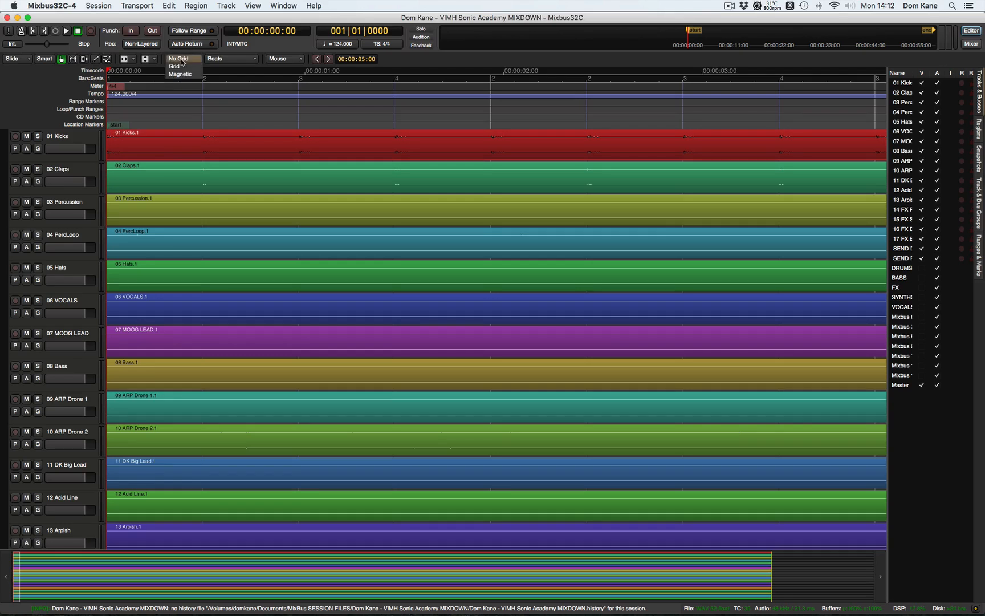
left_click(183, 68)
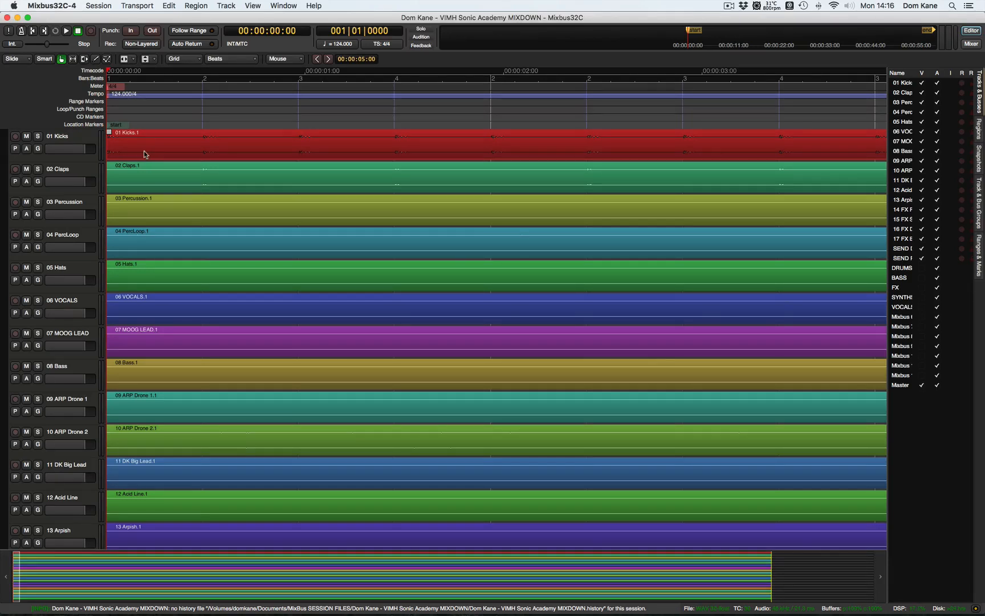
Move the regions on all tracks together to start at beat 2 of bar 1, leaving only the 01 Kicks region selected
key("alt+m")
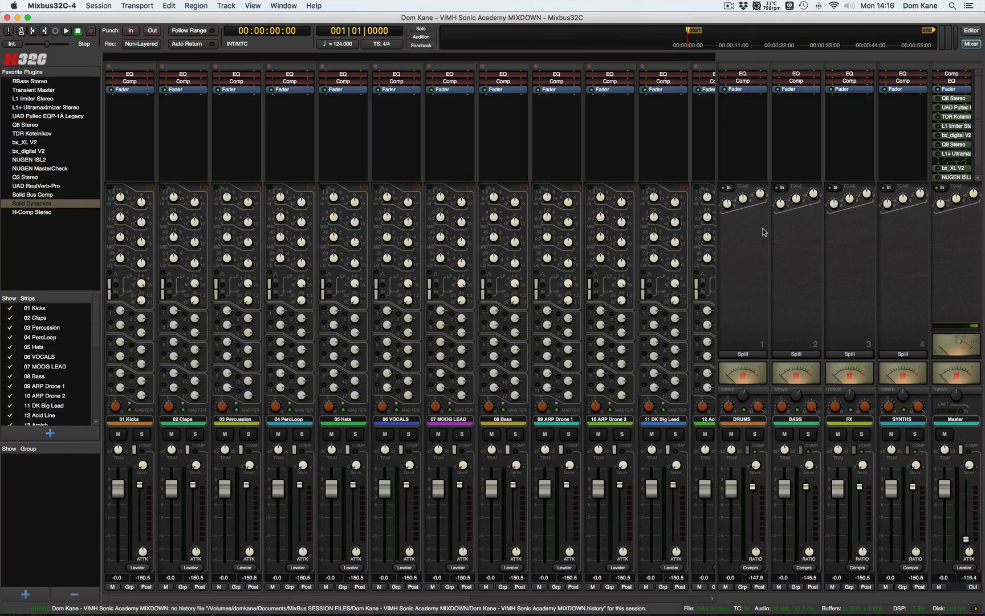
key("alt+e")
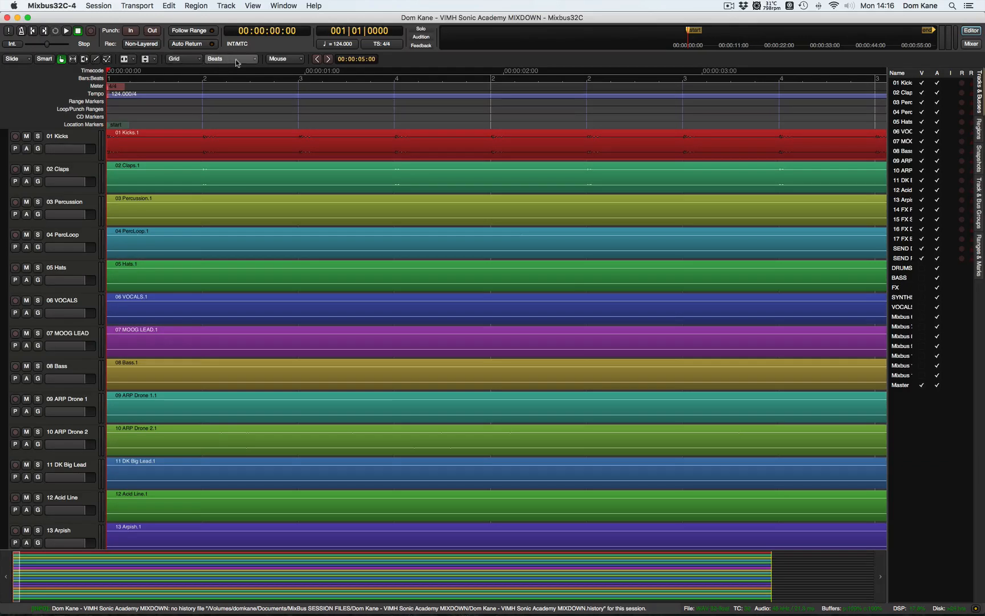
left_click(161, 152)
key("super+a")
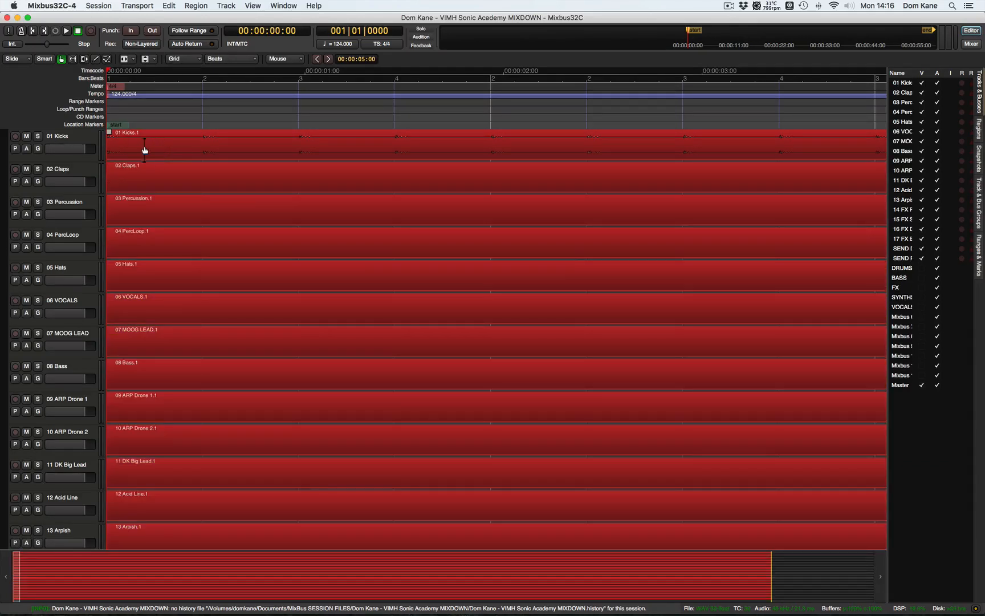
left_click_drag(145, 150, 215, 147)
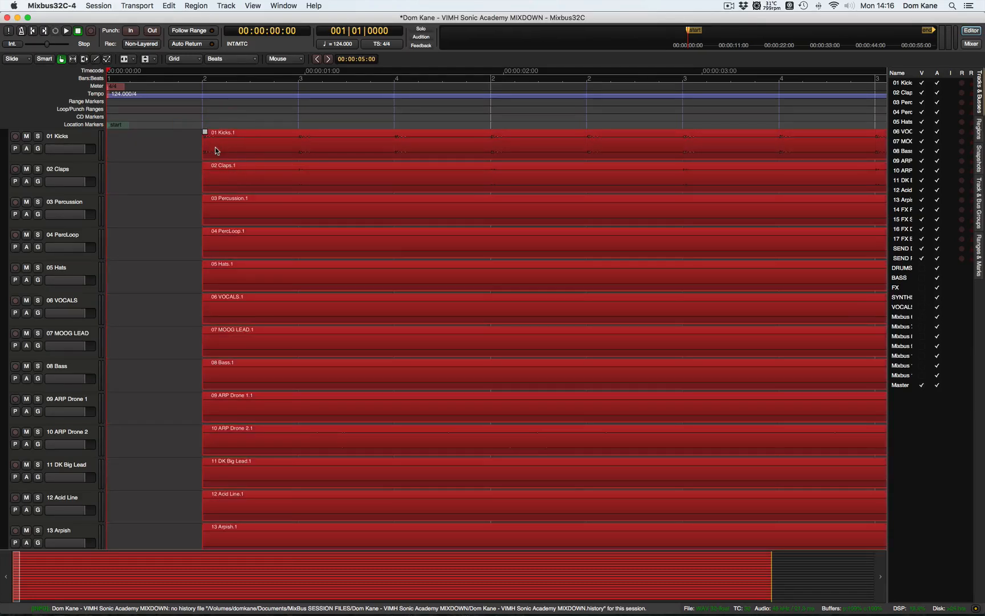
key("minus")
key("minus")
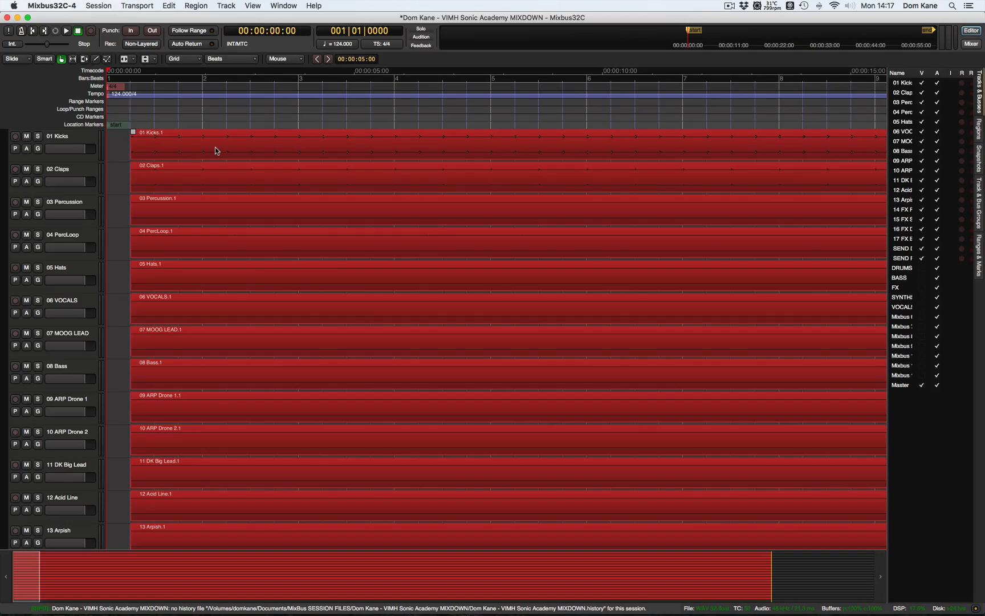
left_click(215, 150)
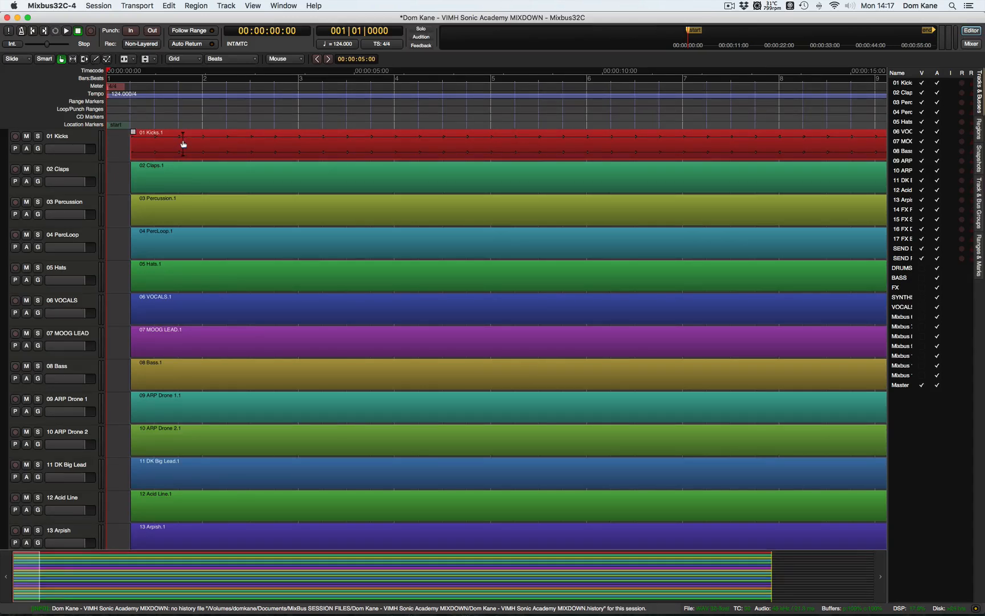
Review the full-length arrangement across all tracks, from 01 Kicks down to SEND REVERB and the Master
key("minus")
key("minus")
key("minus")
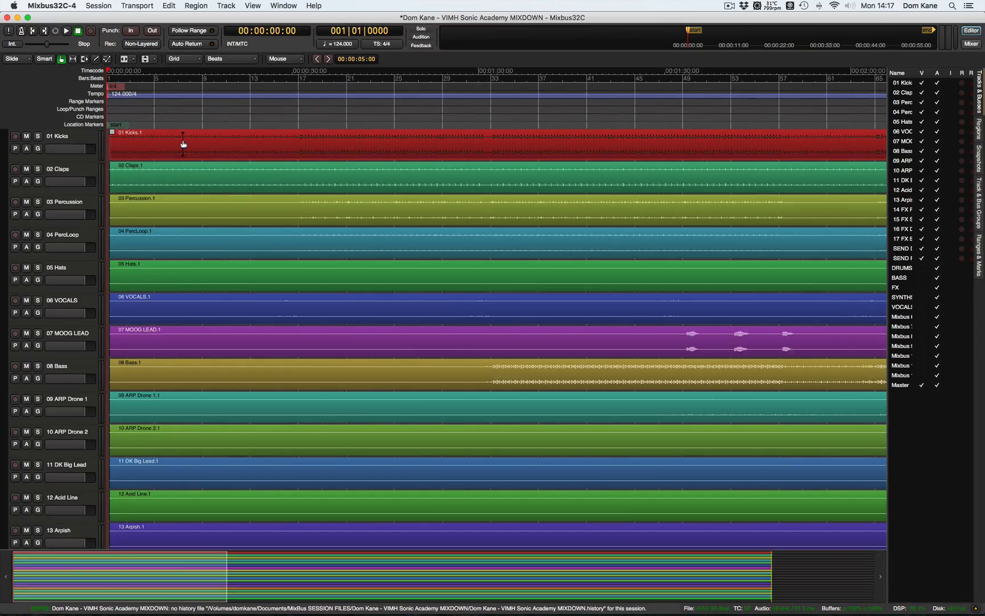
key("minus")
key("minus")
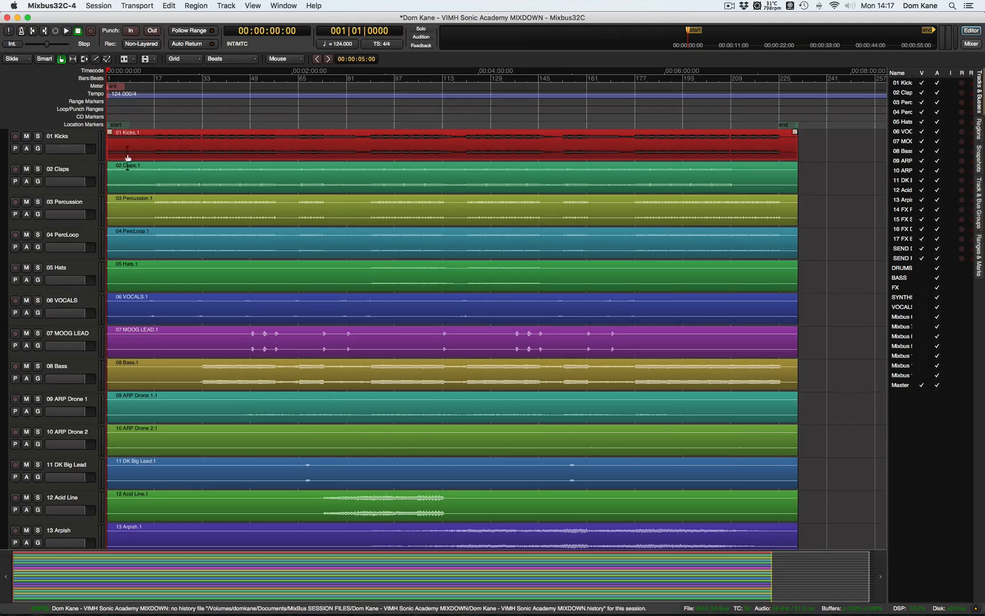
scroll(162, 269, "down", 20)
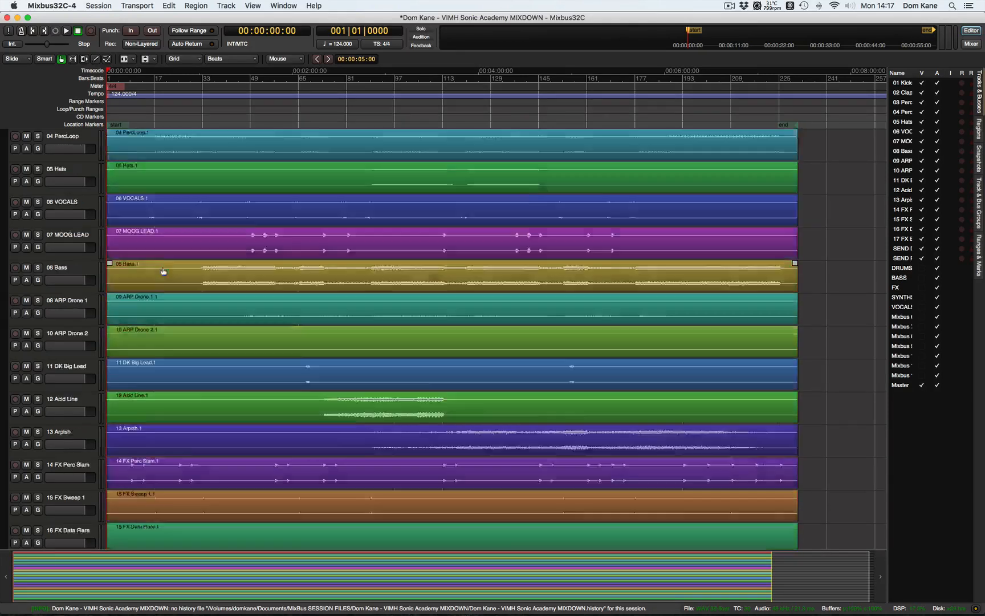
scroll(163, 270, "up", 20)
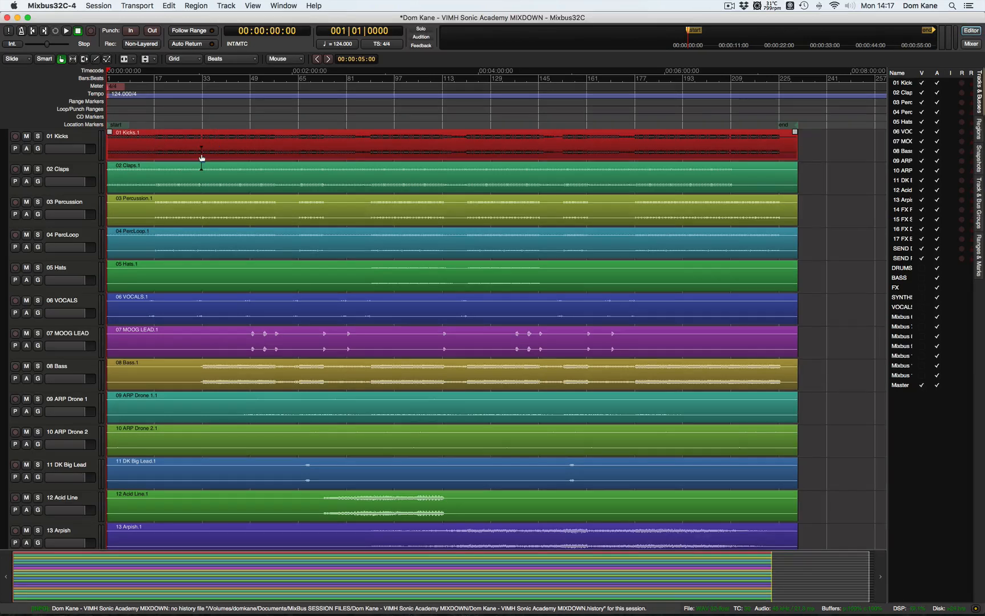
scroll(203, 159, "down", 8)
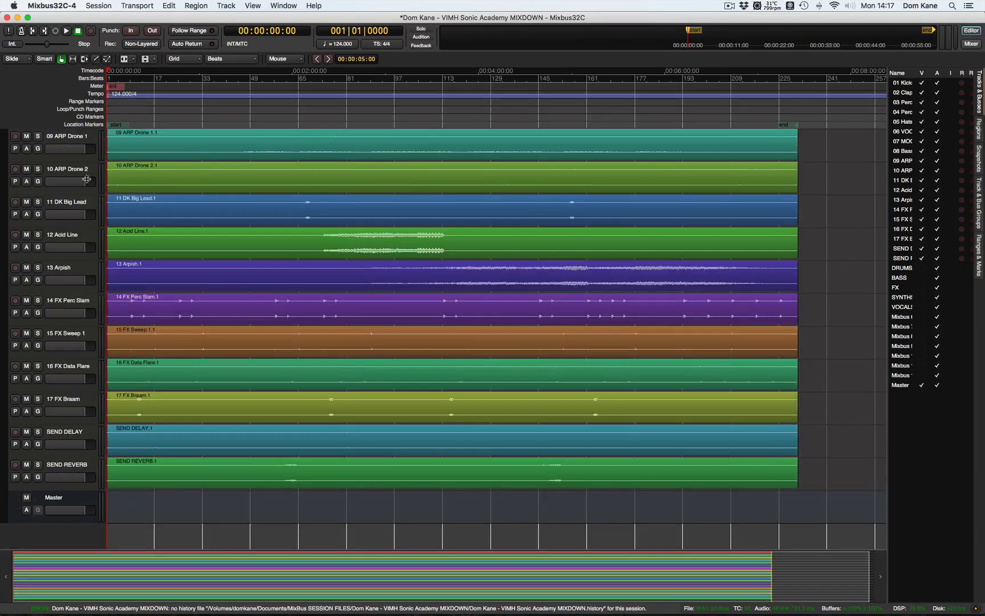
scroll(131, 199, "up", 8)
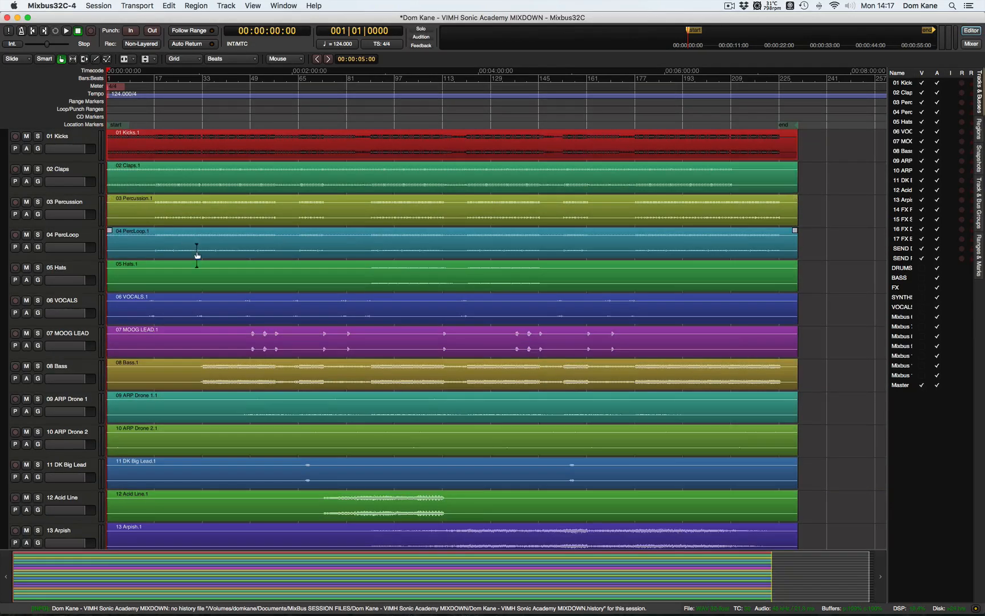
scroll(195, 254, "down", 10)
scroll(196, 255, "up", 10)
scroll(196, 254, "down", 10)
scroll(365, 214, "up", 5)
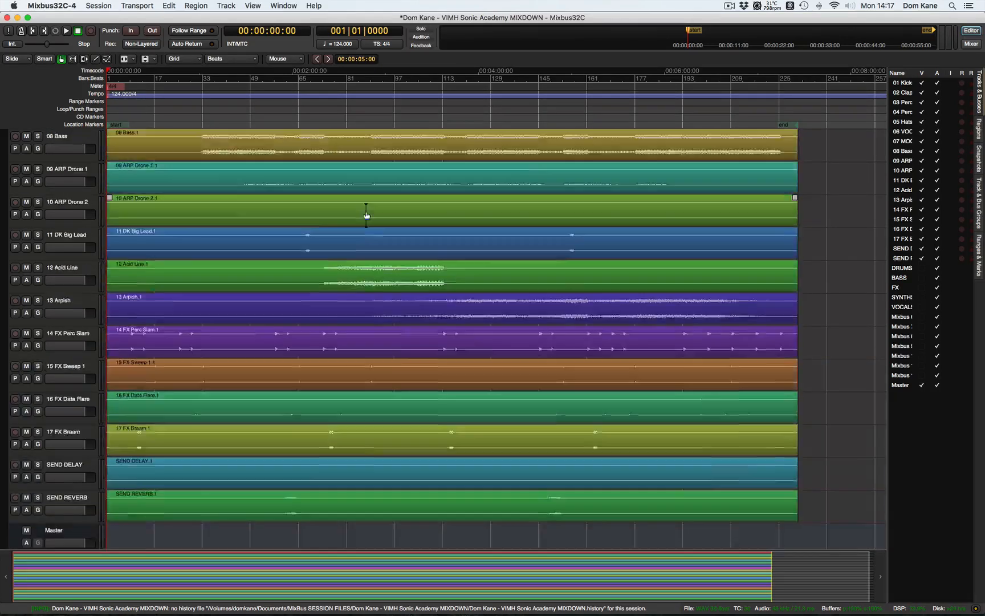
scroll(366, 215, "up", 7)
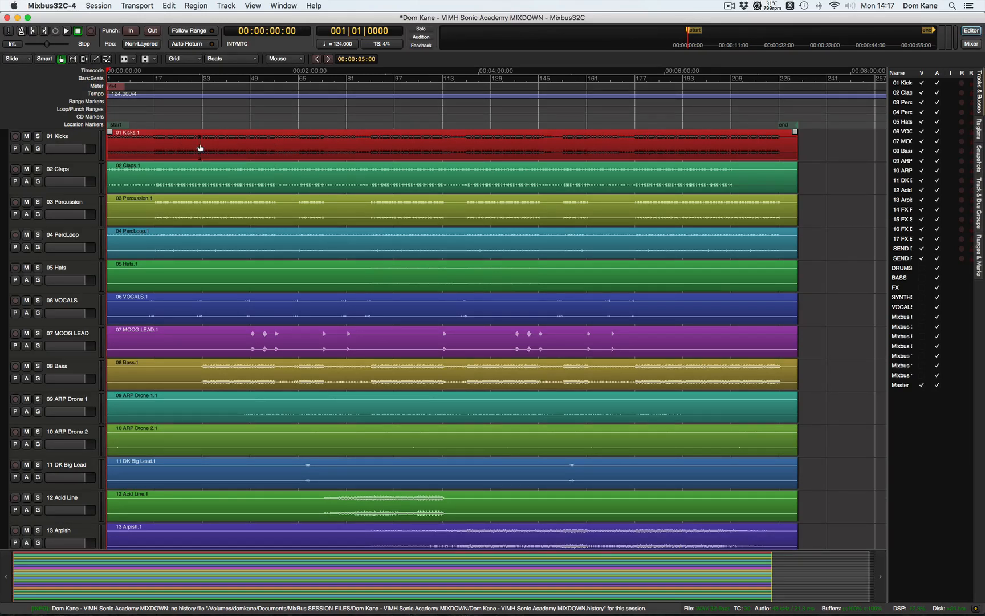
Save the session with the mixer view displayed
key("alt+m")
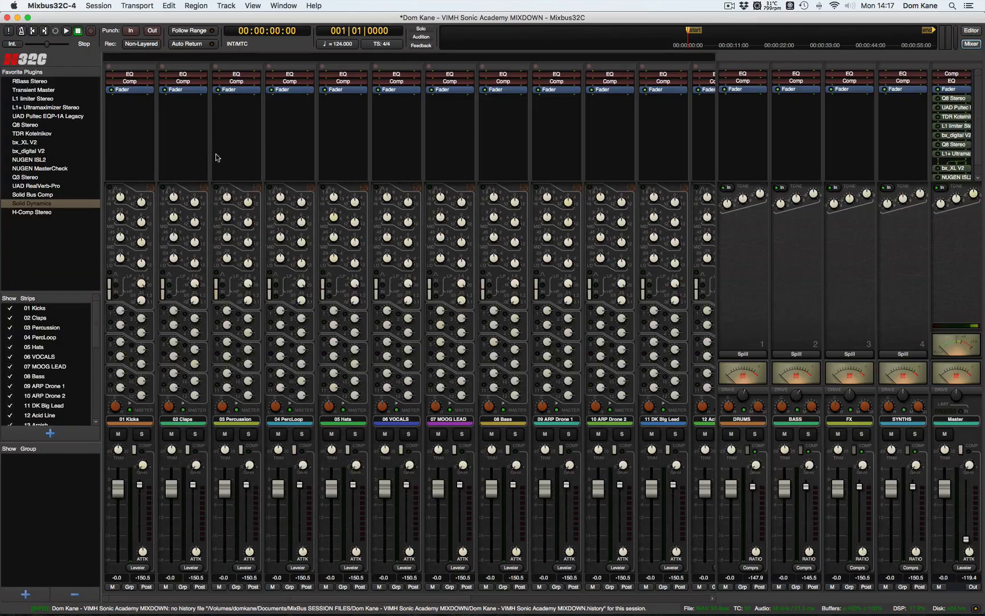
key("alt+m")
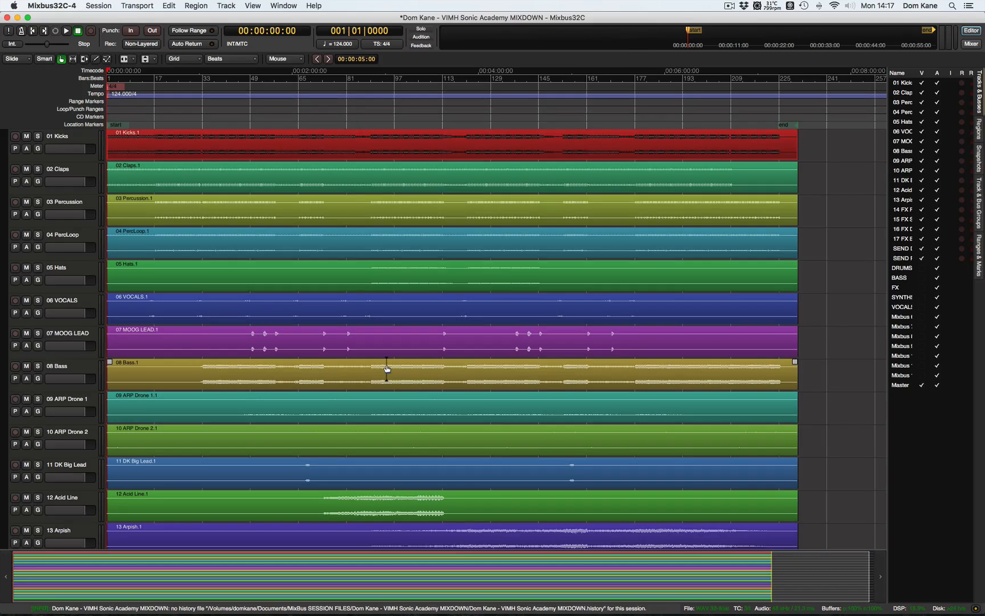
key("alt+m")
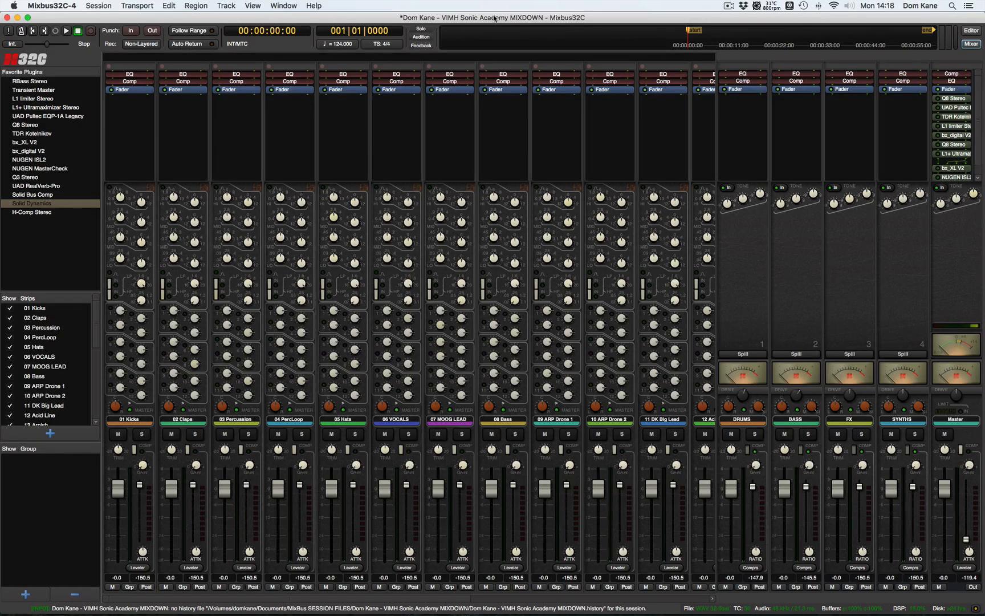
key("super+s")
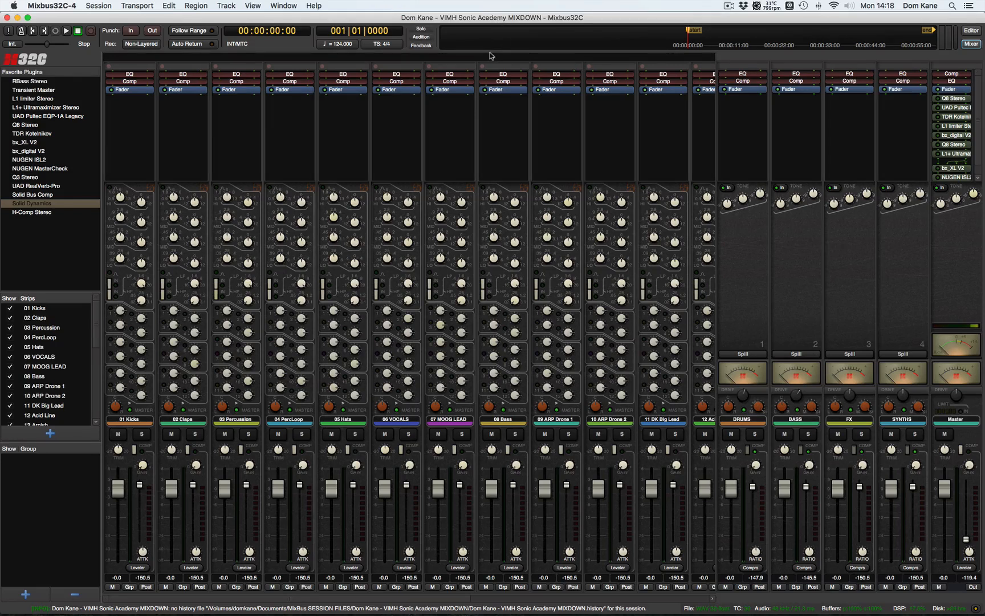
Play the session from the start and check the channel meters in the mixer before returning to the editor
key("alt+m")
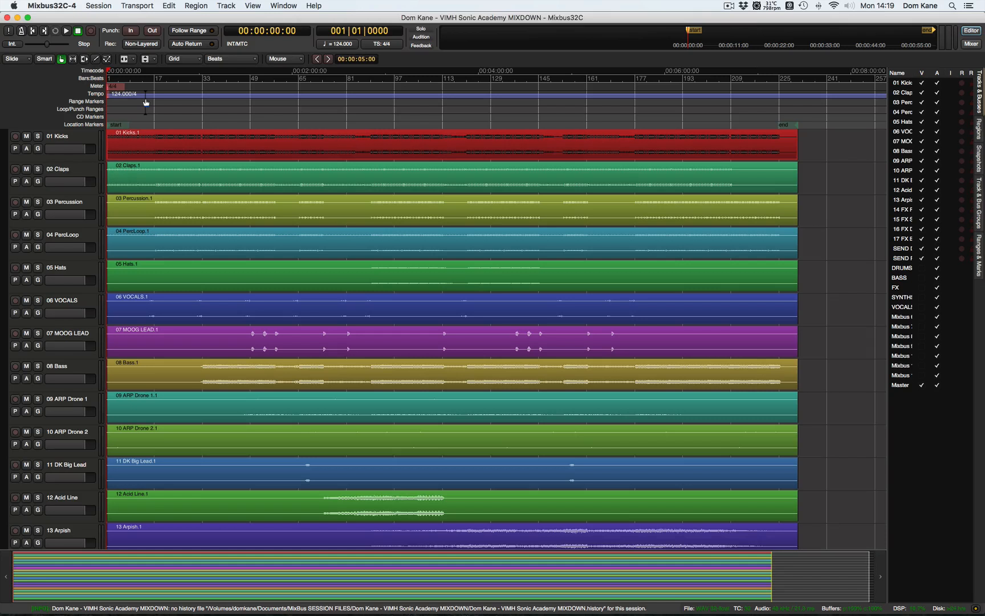
key("space")
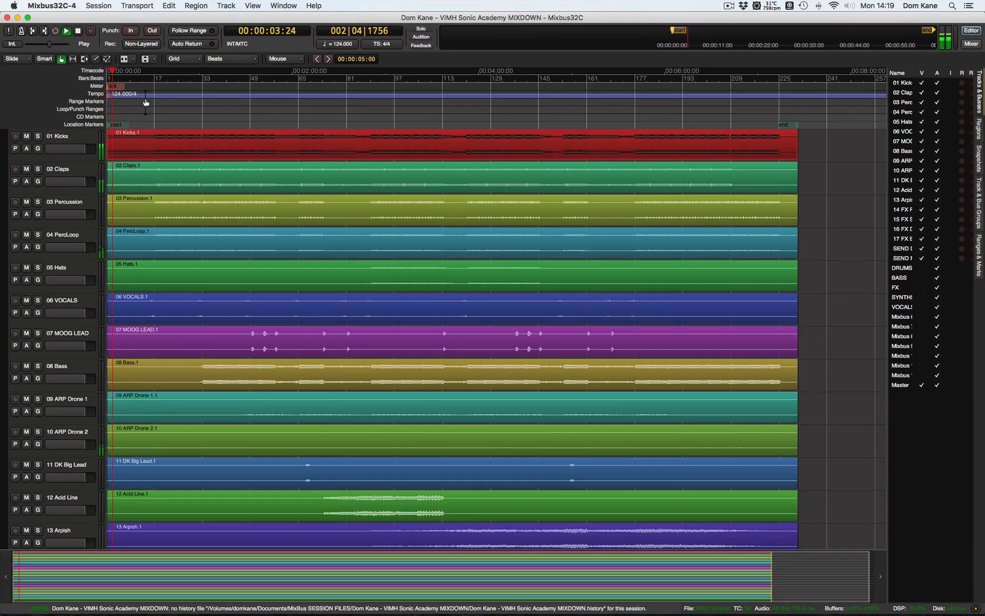
key("alt+m")
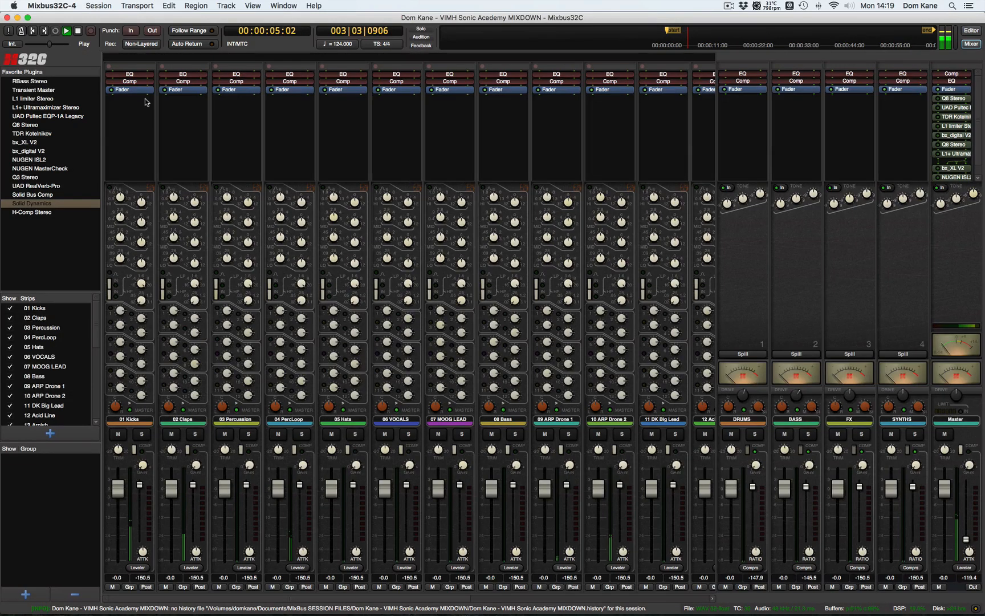
key("alt+m")
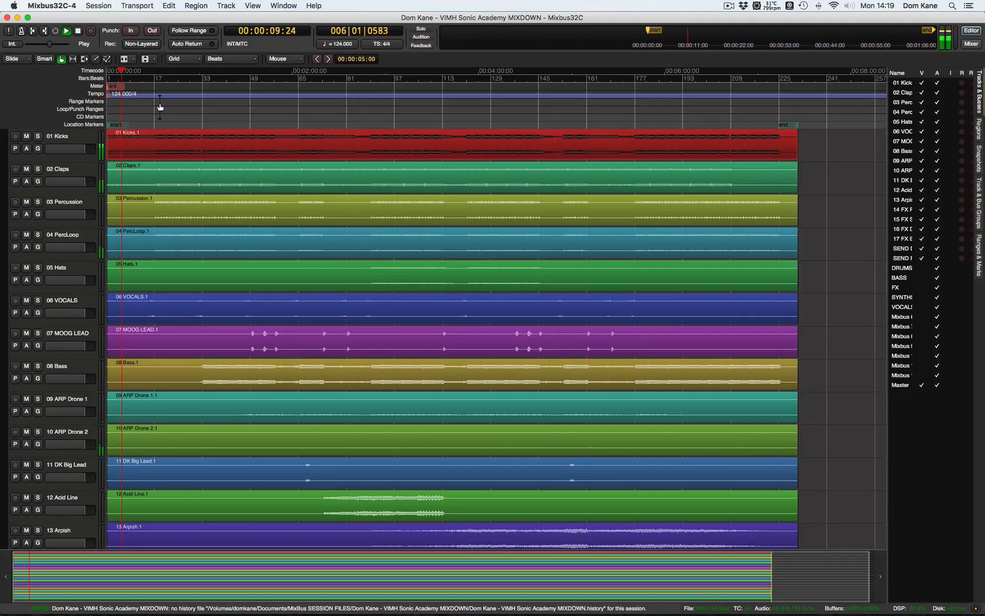
Audition further sections by moving playback to just before bar 17, just before bar 33 and around bar 61, while looking over the tracks
left_click(146, 106)
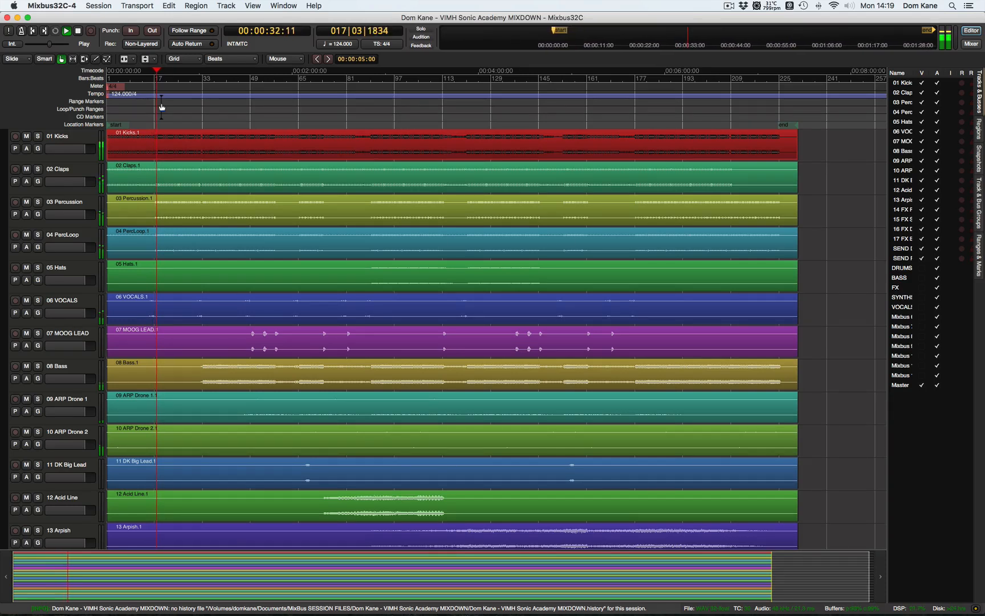
scroll(209, 264, "down", 10)
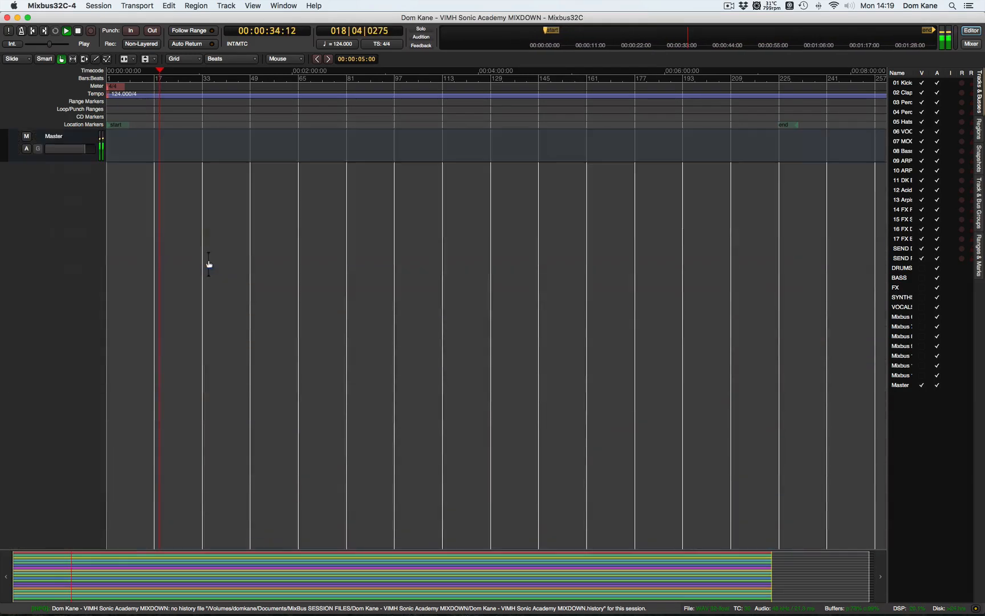
scroll(208, 263, "up", 5)
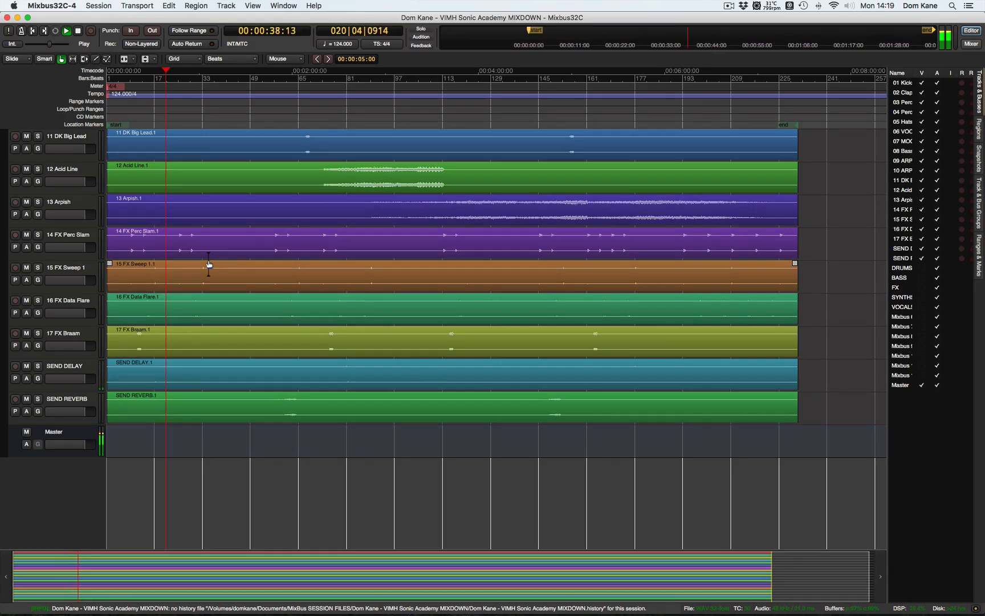
scroll(209, 263, "up", 6)
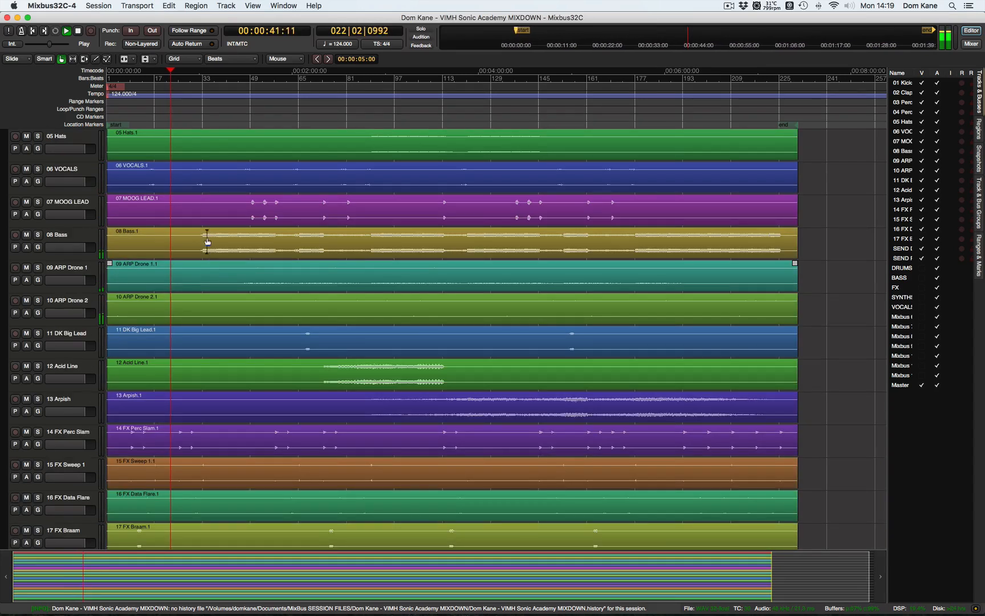
left_click(199, 119)
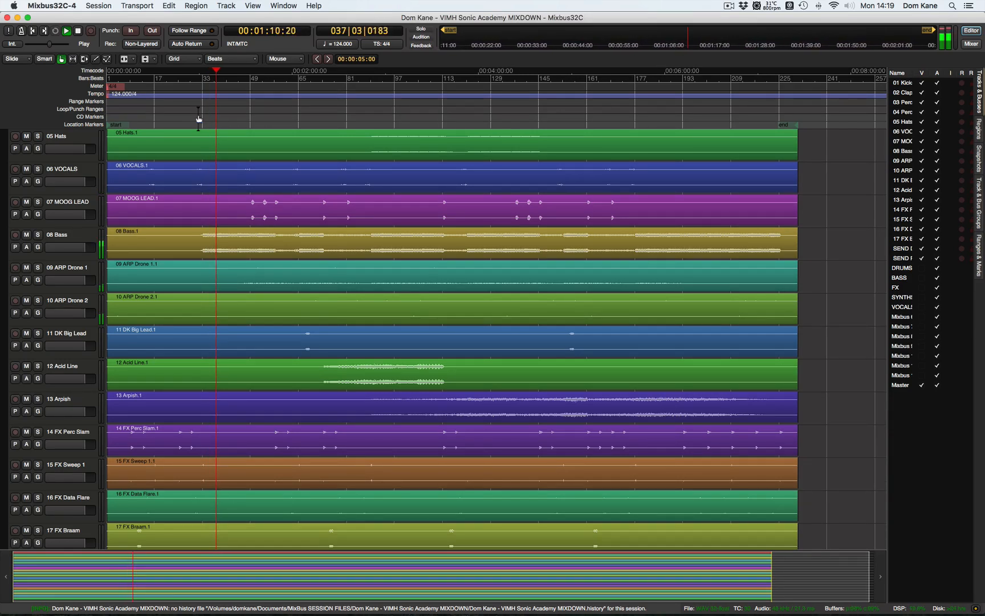
left_click(286, 115)
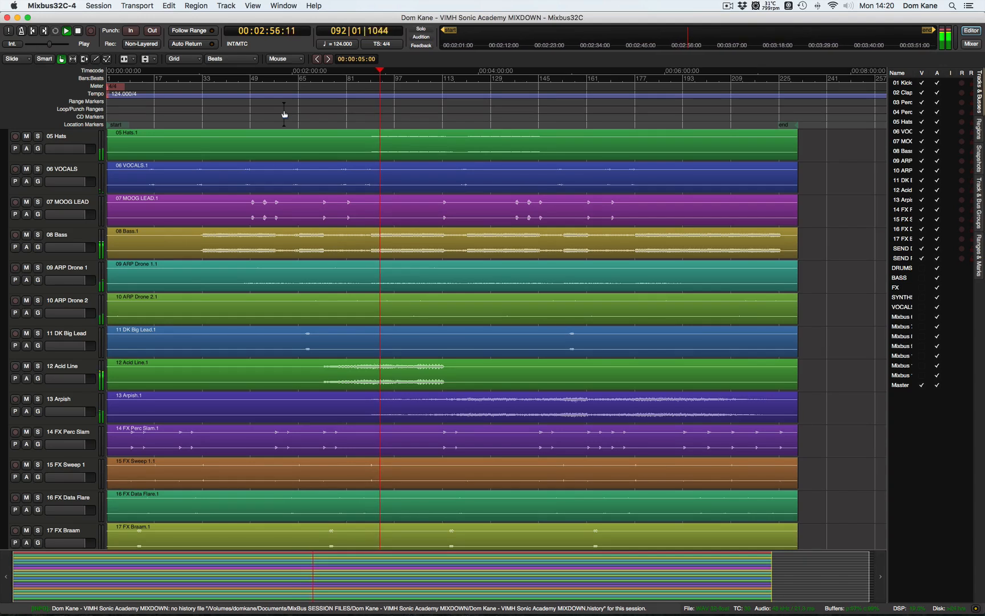
Stop playback and look over the arrangement's tracks from 01 Kicks down to SEND REVERB
key("space")
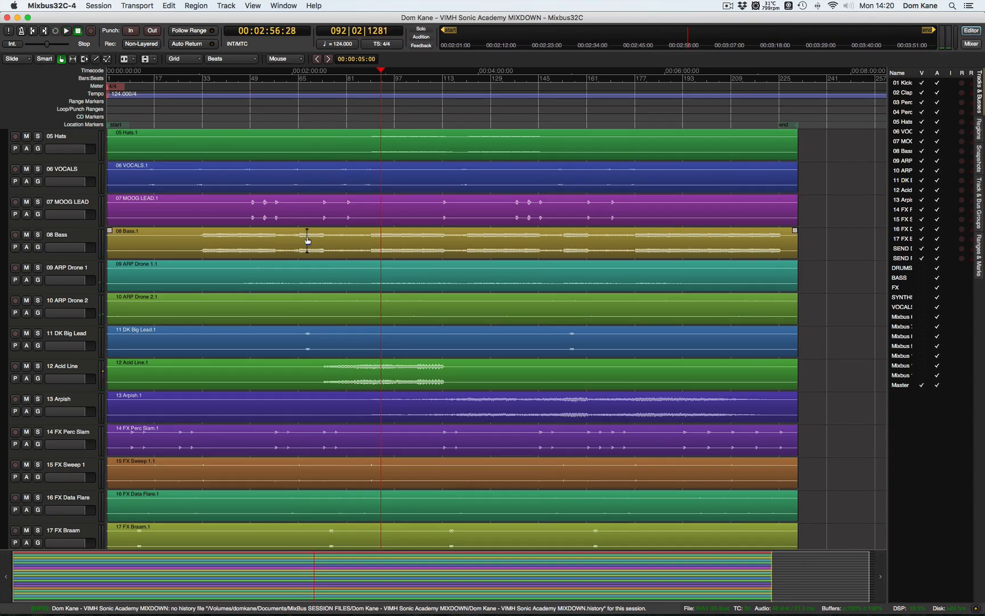
scroll(307, 239, "up", 2)
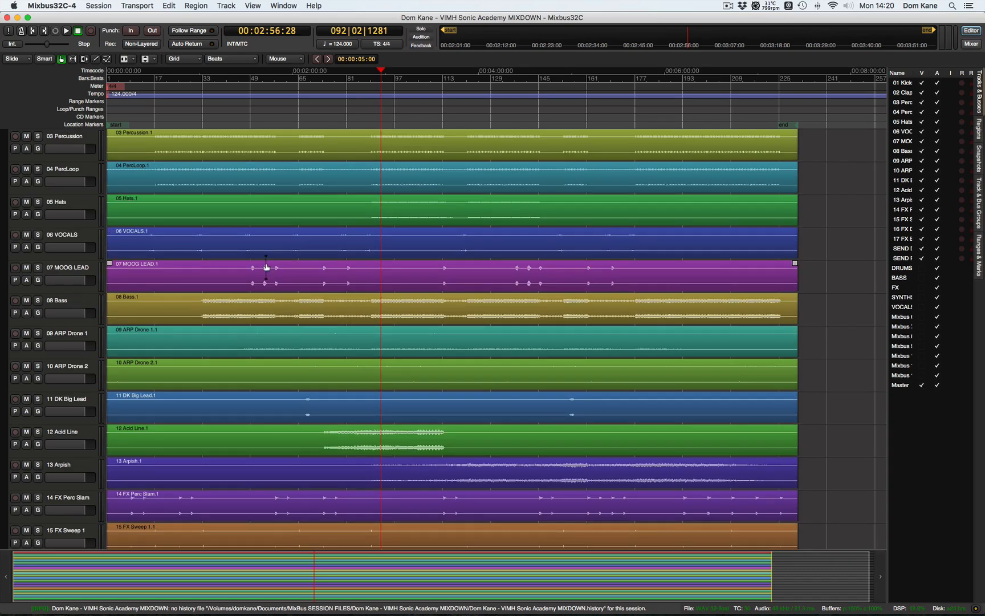
scroll(266, 267, "up", 2)
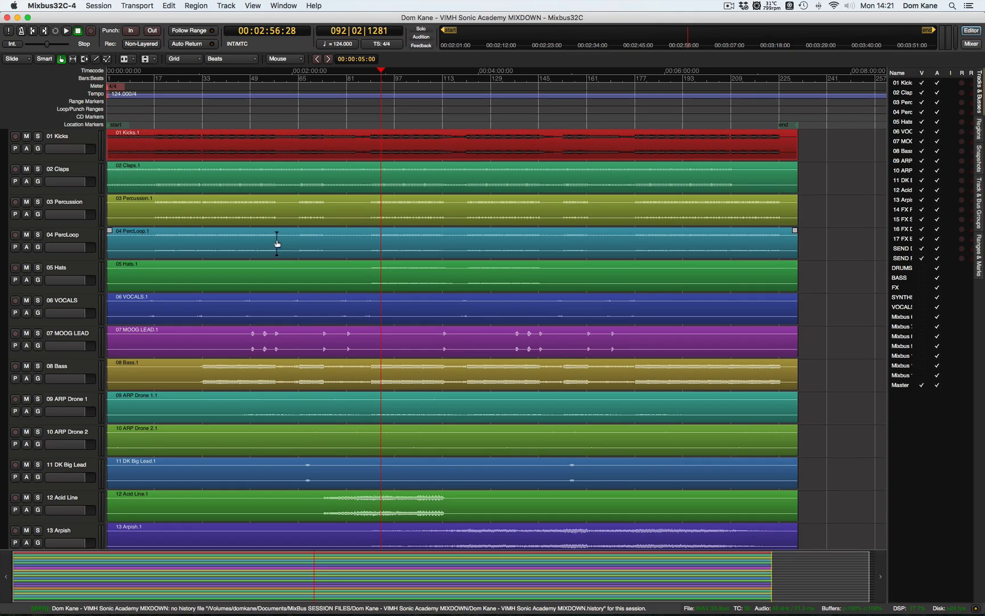
scroll(277, 243, "down", 6)
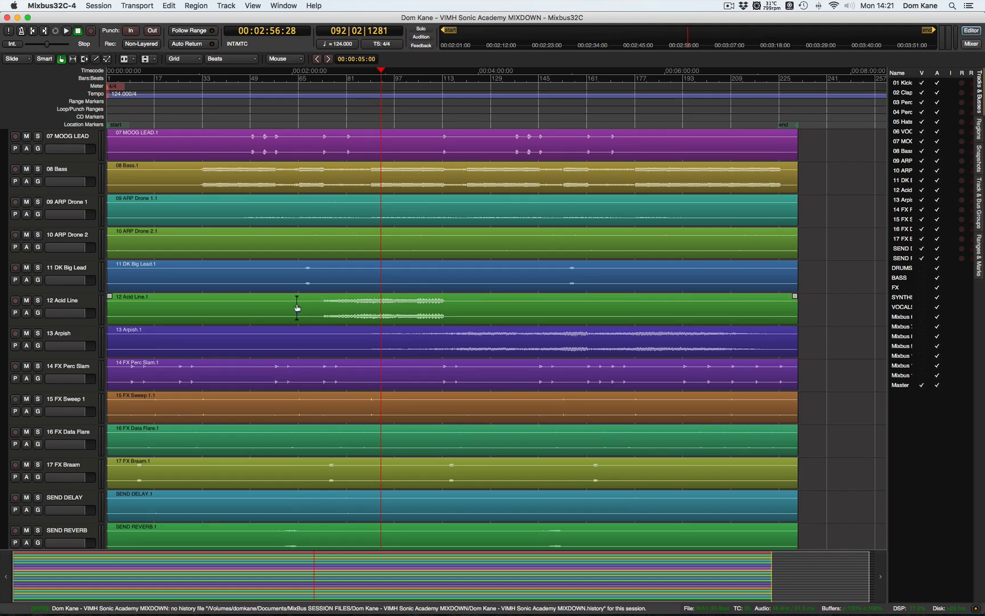
scroll(297, 308, "up", 2)
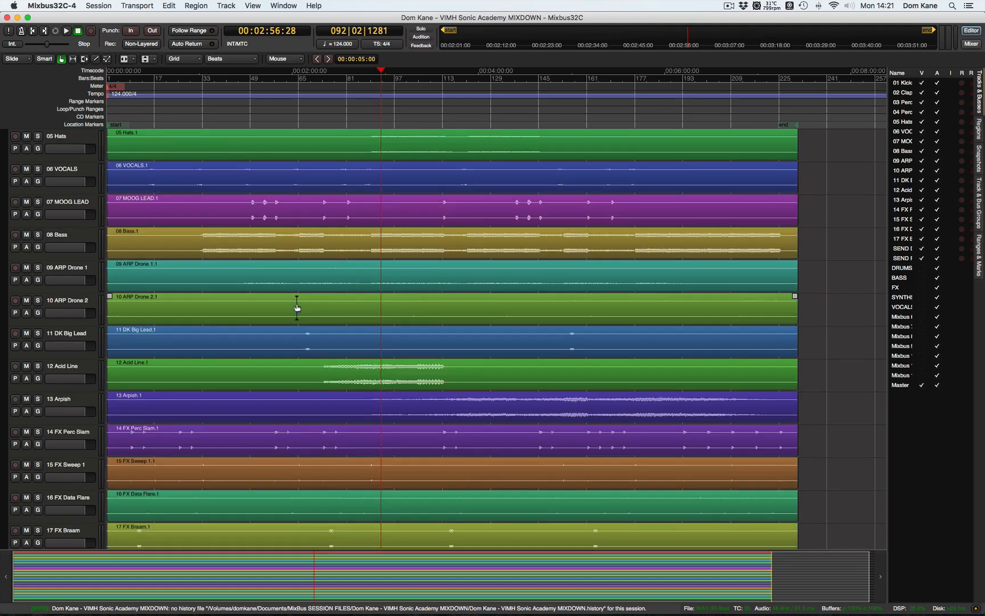
scroll(297, 308, "up", 1)
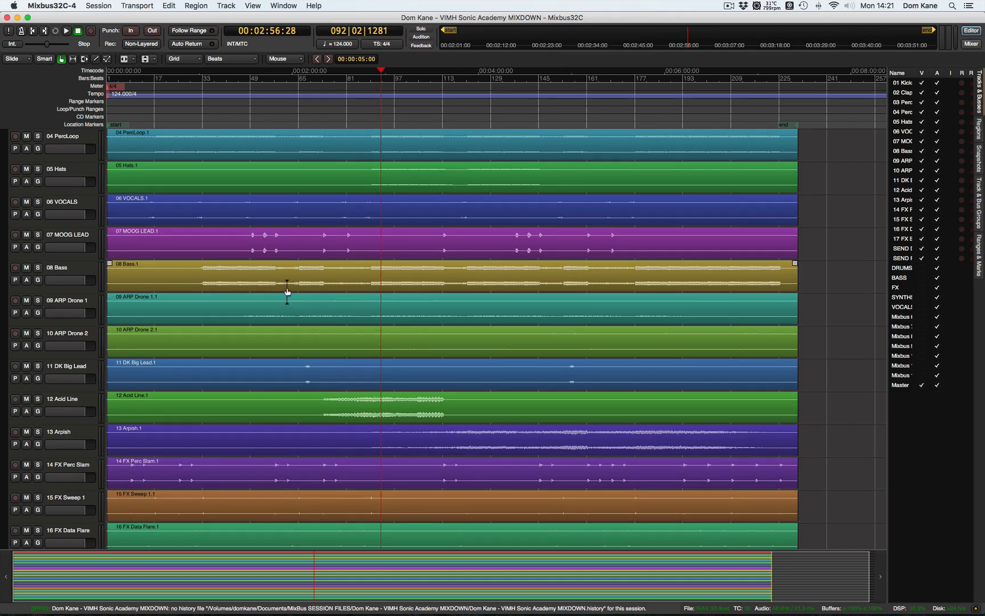
Audition 08 Bass in solo from bar 33, clear the solo, and play on briefly with all tracks
left_click(39, 269)
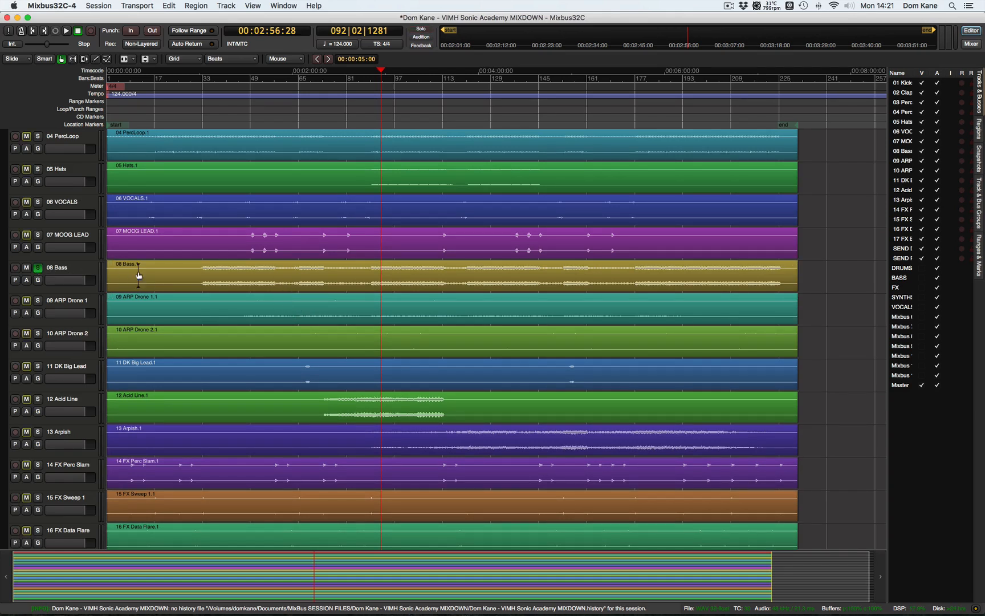
left_click(204, 114)
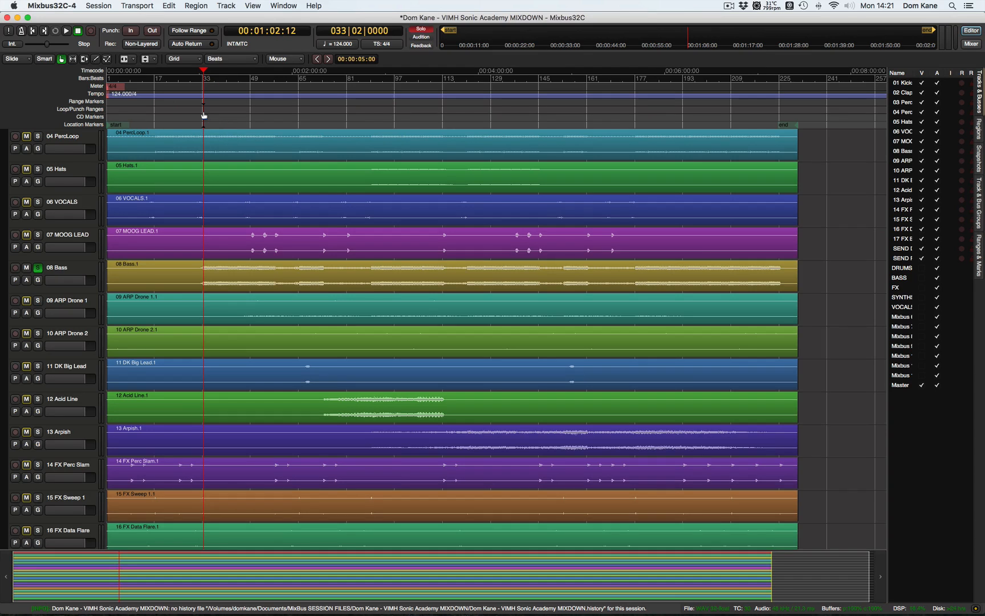
key("space")
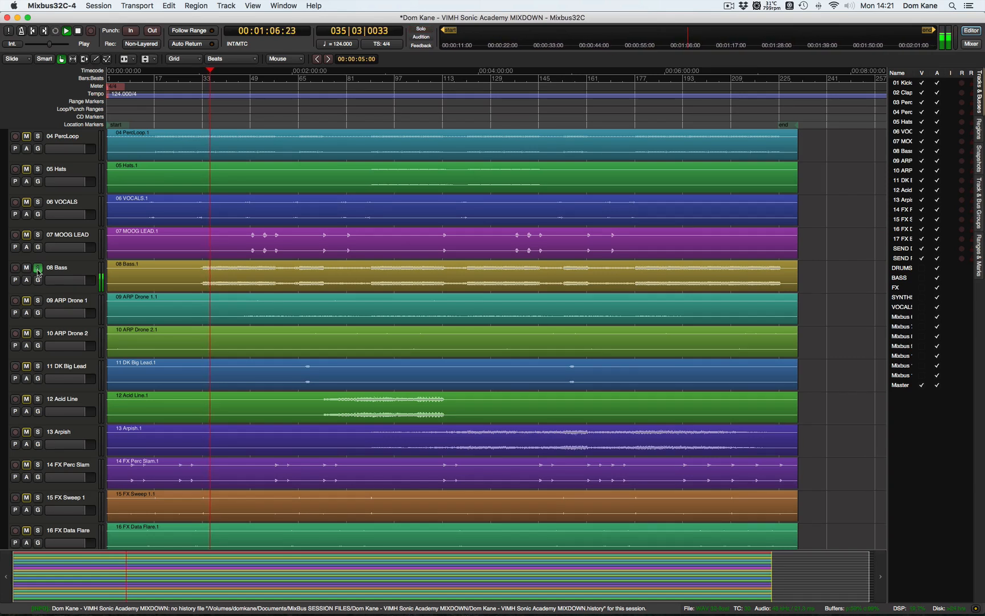
key("space")
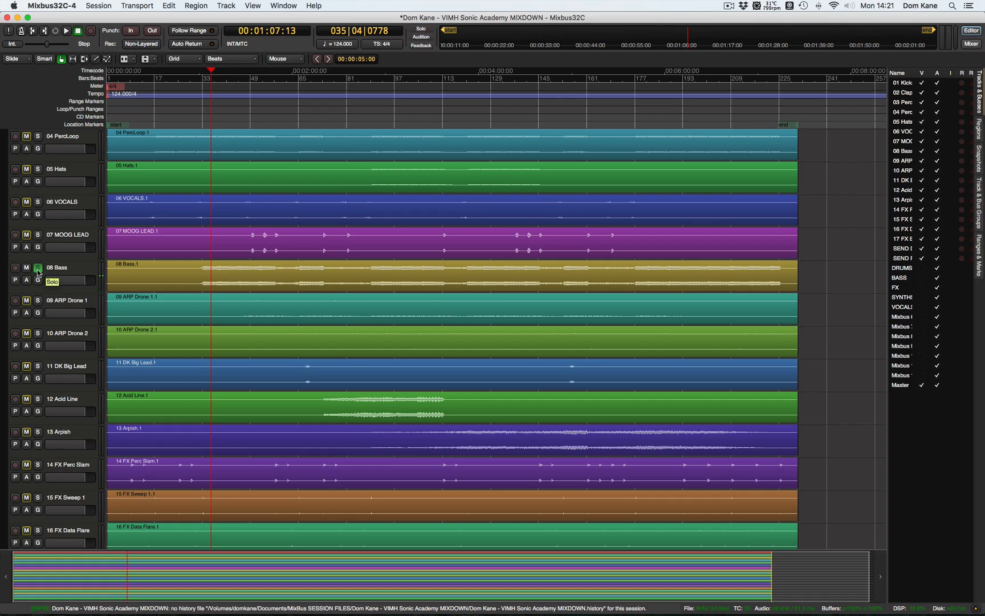
left_click(38, 269)
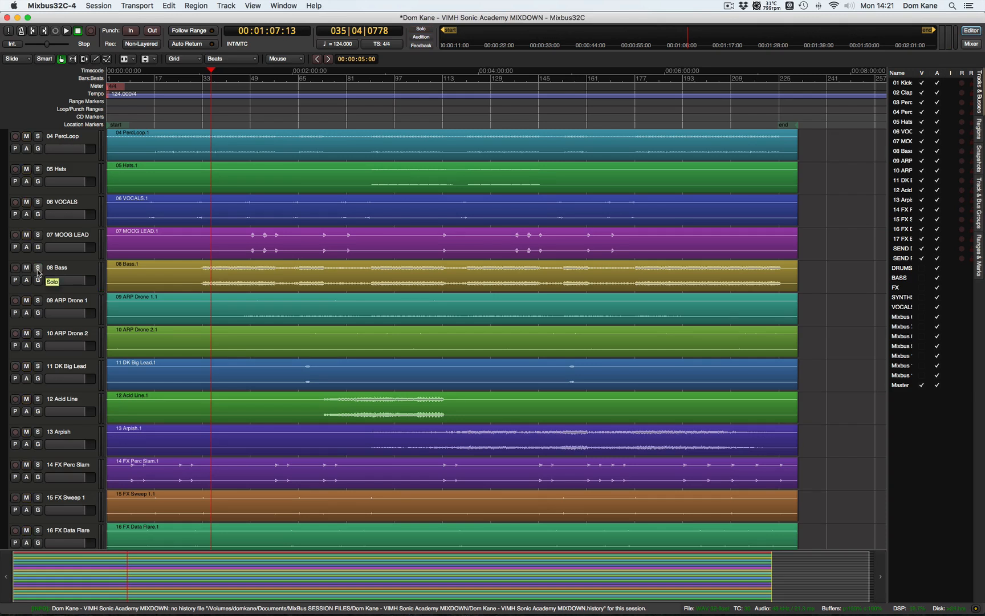
key("space")
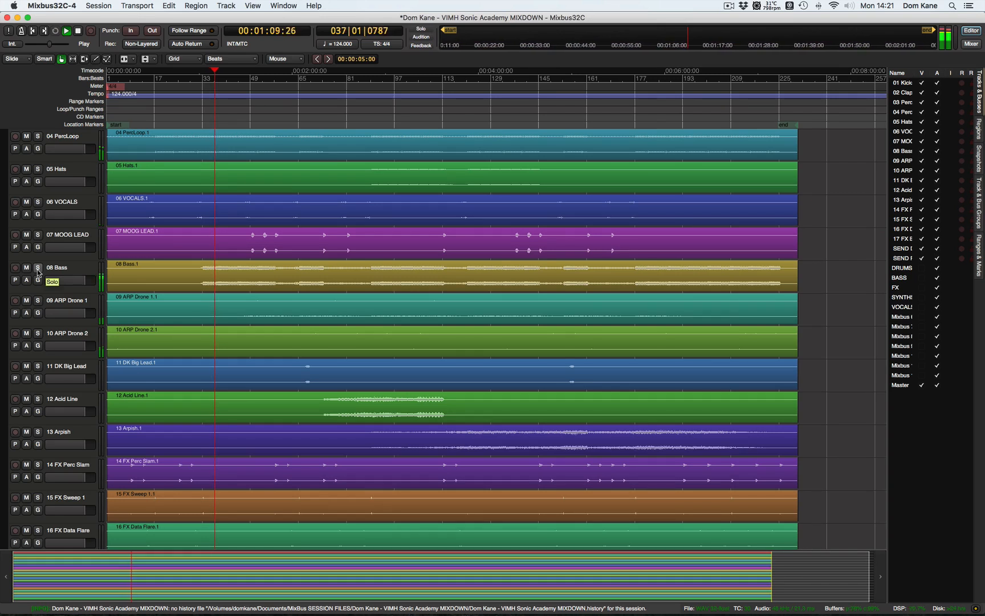
key("space")
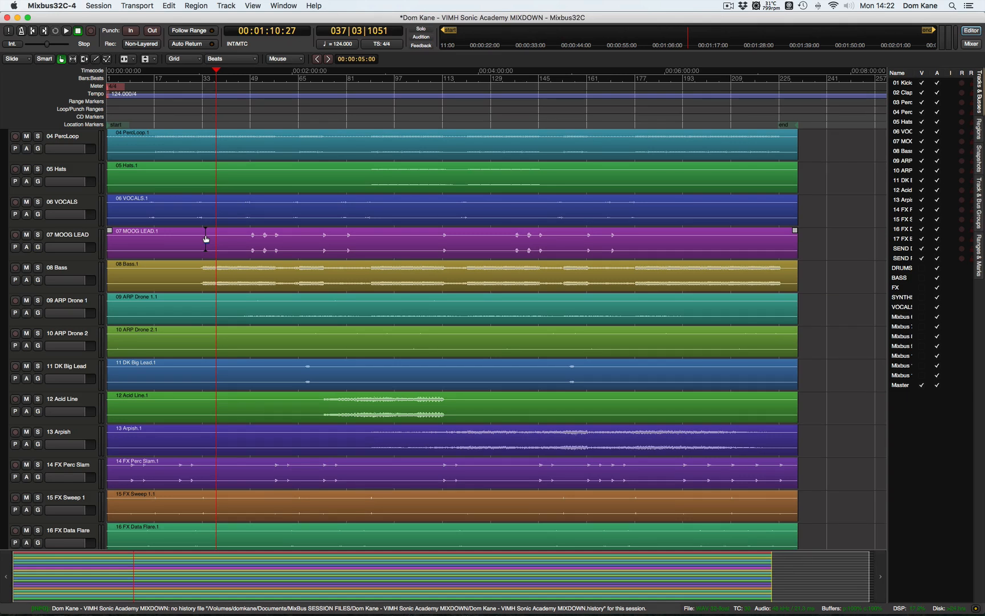
Switch to the mixer and show the MB 5 : VOCALS bus strip
scroll(206, 239, "up", 2)
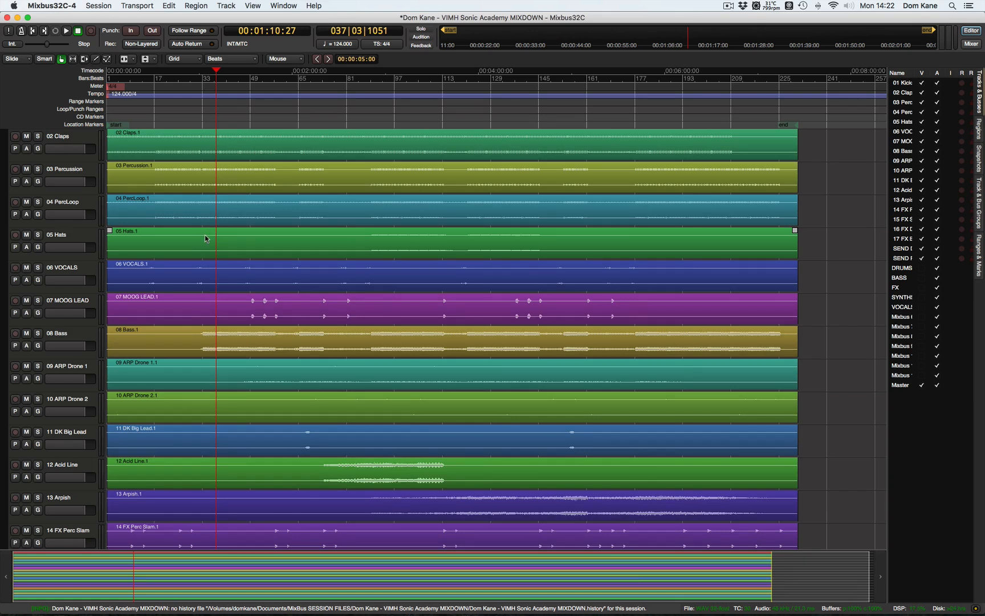
key("alt+m")
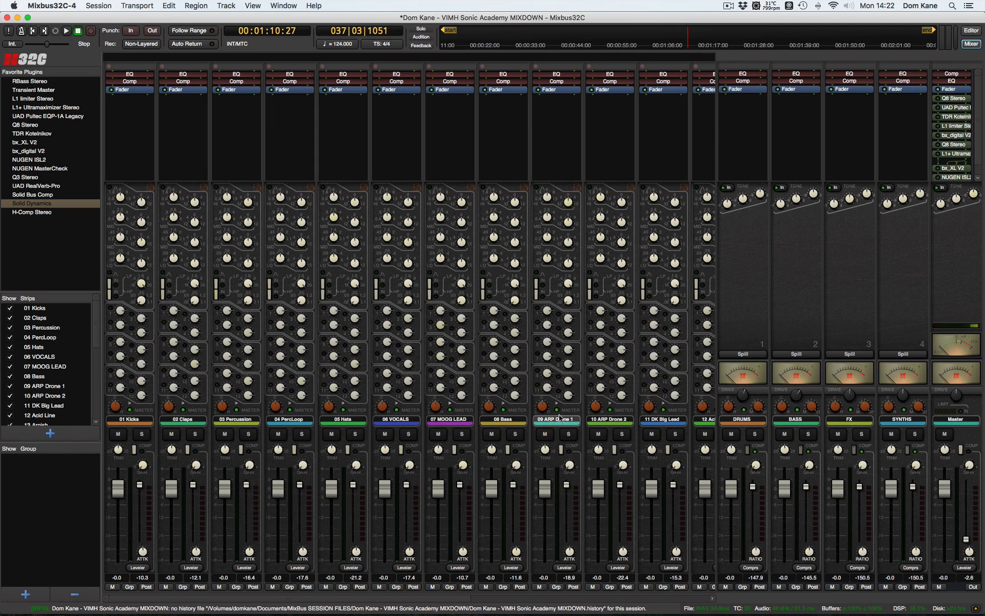
scroll(57, 374, "down", 10)
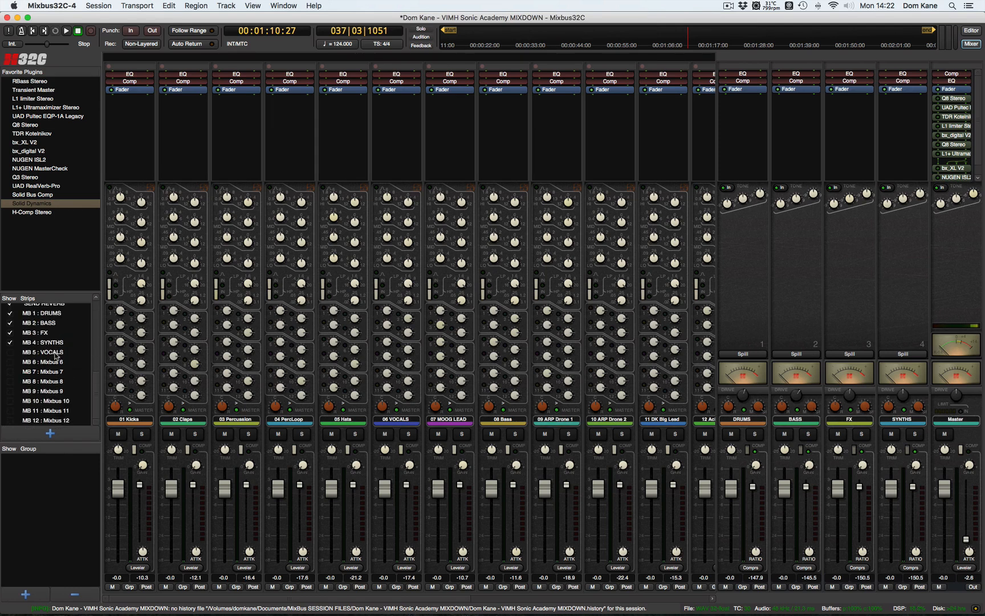
scroll(56, 355, "up", 2)
left_click(11, 371)
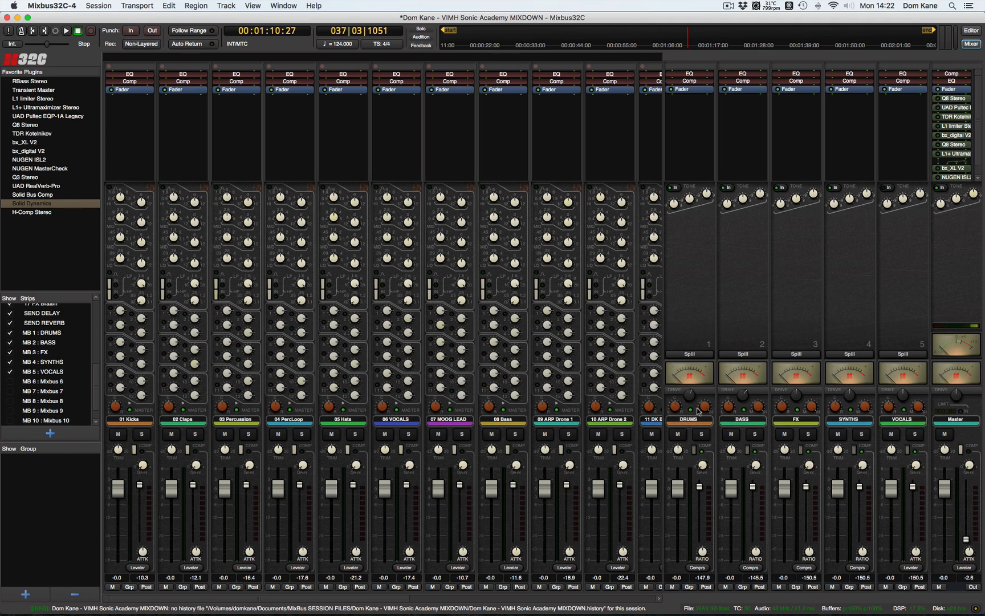
Reroute 01 Kicks, 02 Claps, 03 Percussion, 04 PercLoop and 05 Hats from the master bus to the DRUMS bus
left_click(130, 411)
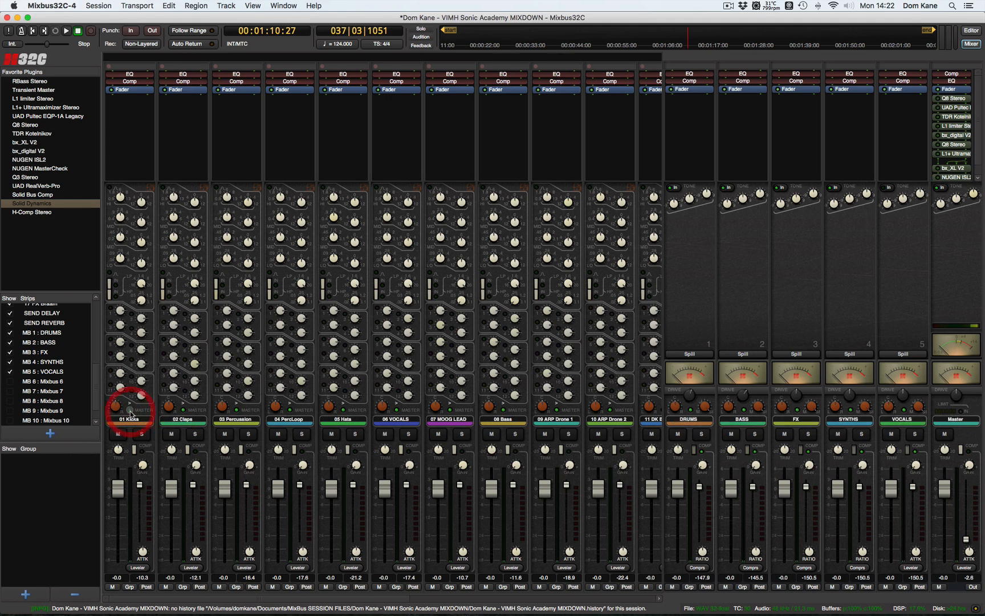
left_click(113, 308)
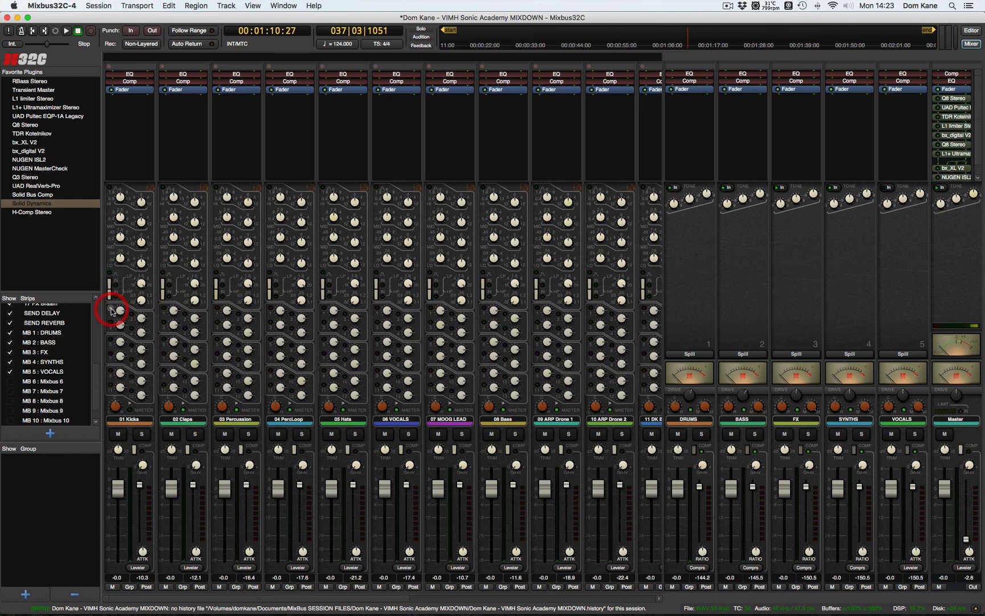
left_click(183, 409)
left_click(164, 307)
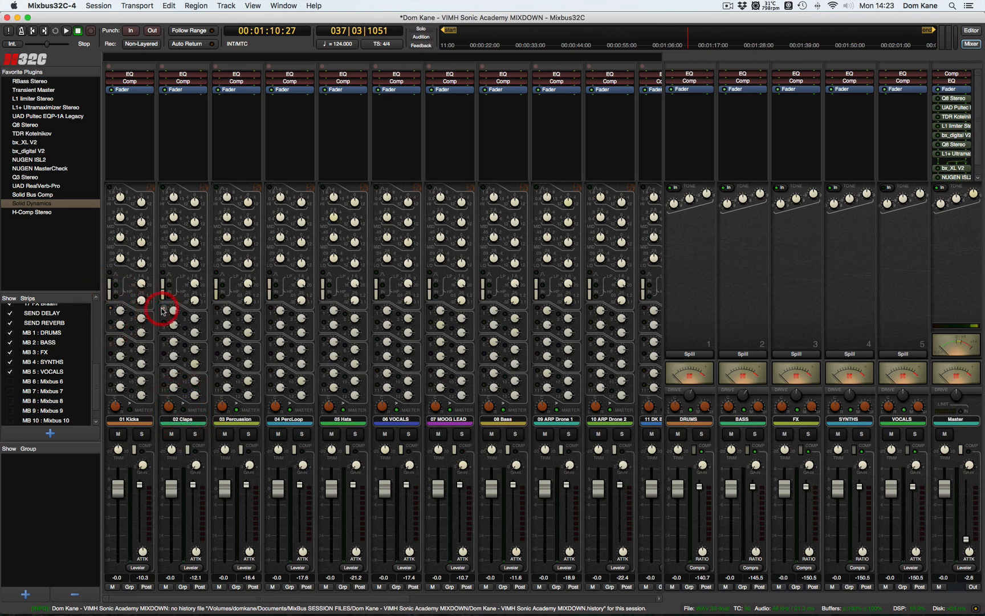
left_click(237, 410)
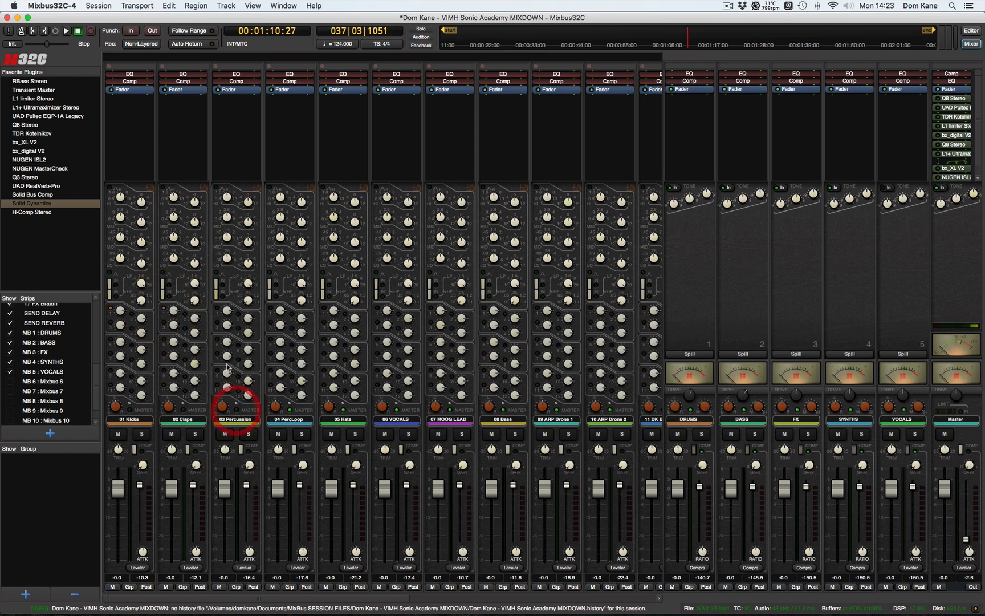
left_click(217, 308)
left_click(290, 409)
left_click(271, 308)
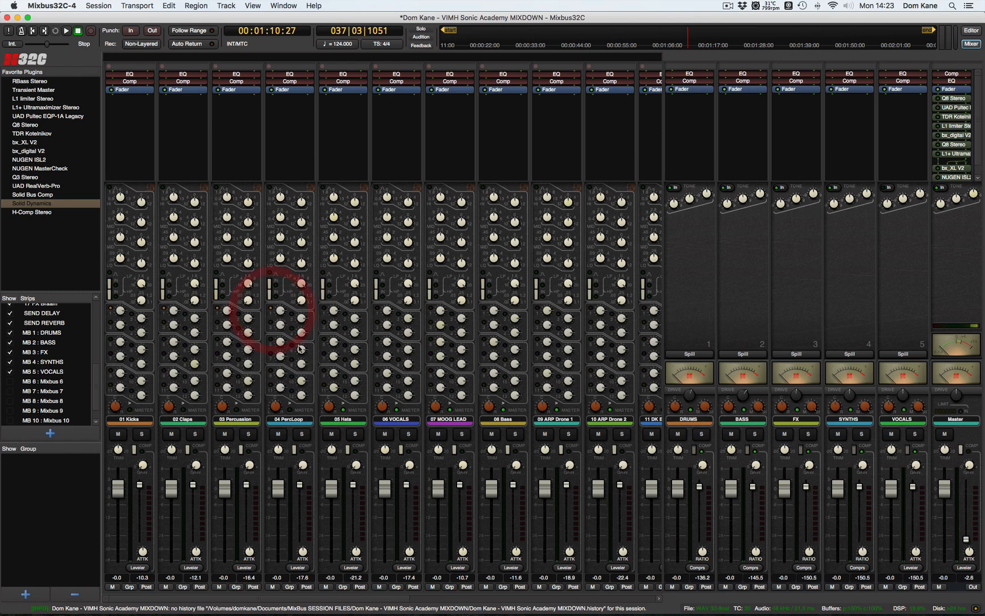
left_click(344, 410)
left_click(323, 308)
Reroute 06 VOCALS, 07 MOOG LEAD and 08 Bass from the master to the VOCALS, SYNTHS and BASS buses respectively
left_click(397, 409)
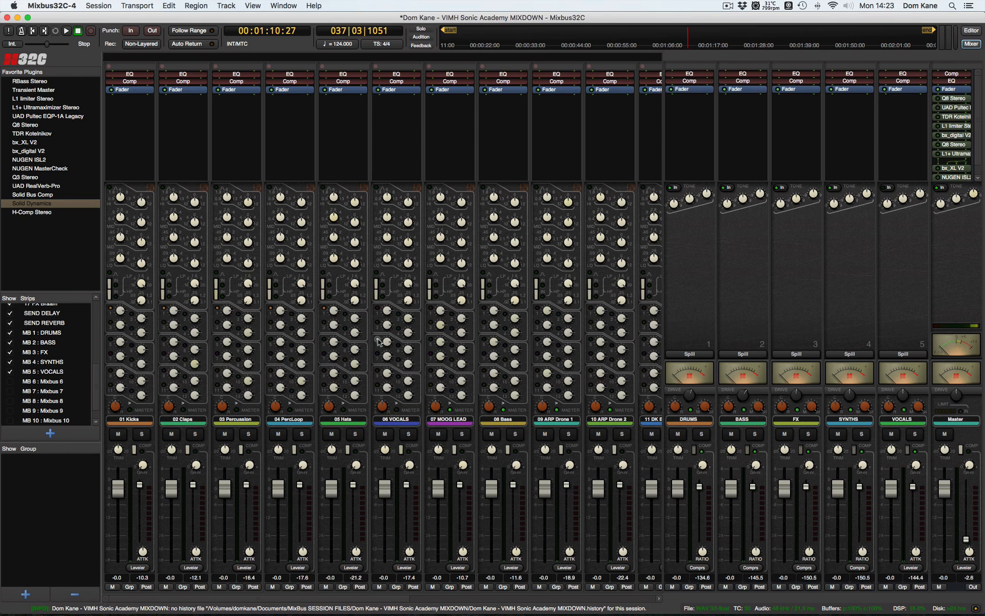
scroll(397, 421, "right", 2)
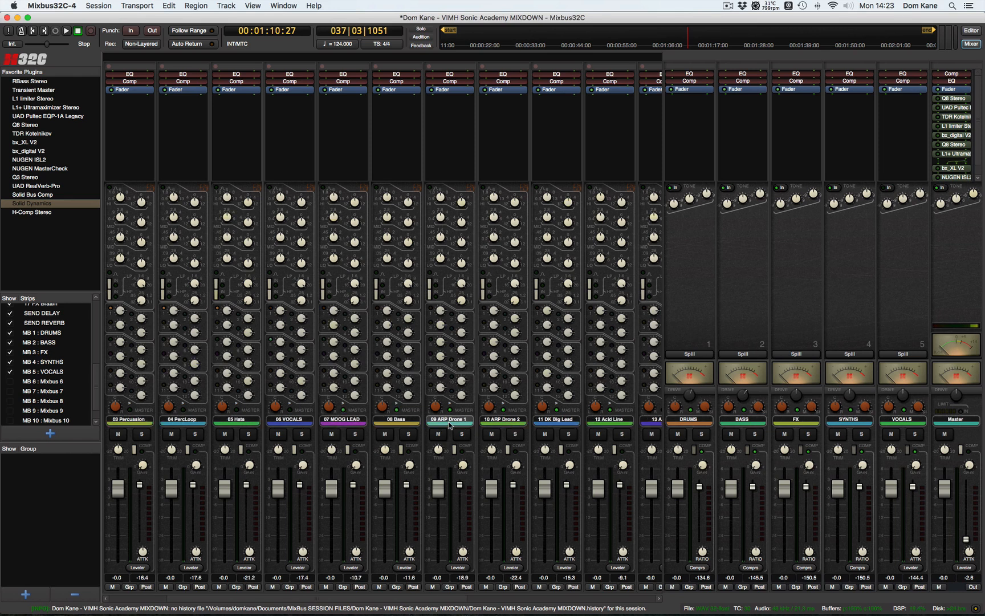
left_click(343, 411)
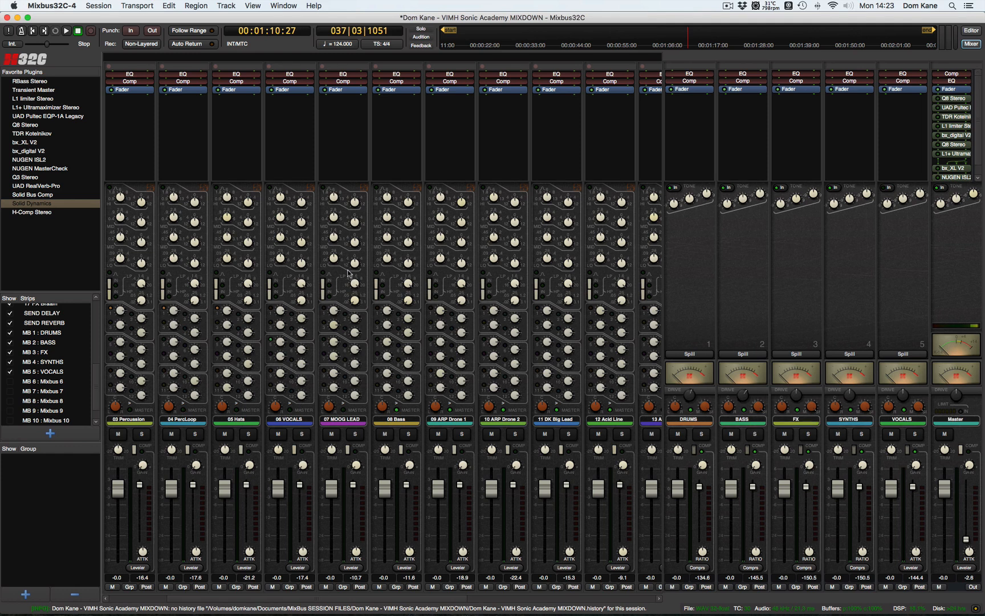
left_click(343, 329)
left_click(398, 315)
Reroute 09 ARP Drone 1, 10 ARP Drone 2, 11 DK Big Lead, 12 Acid Line and 13 Arpish from the master to the SYNTHS bus
left_click(505, 328)
left_click(557, 410)
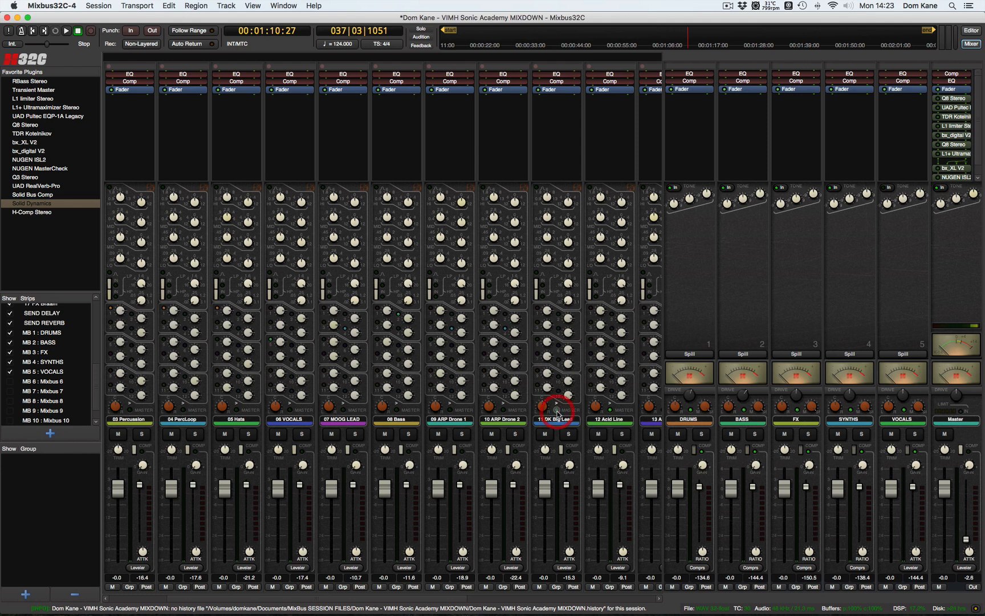
left_click(560, 329)
scroll(588, 423, "right", 2)
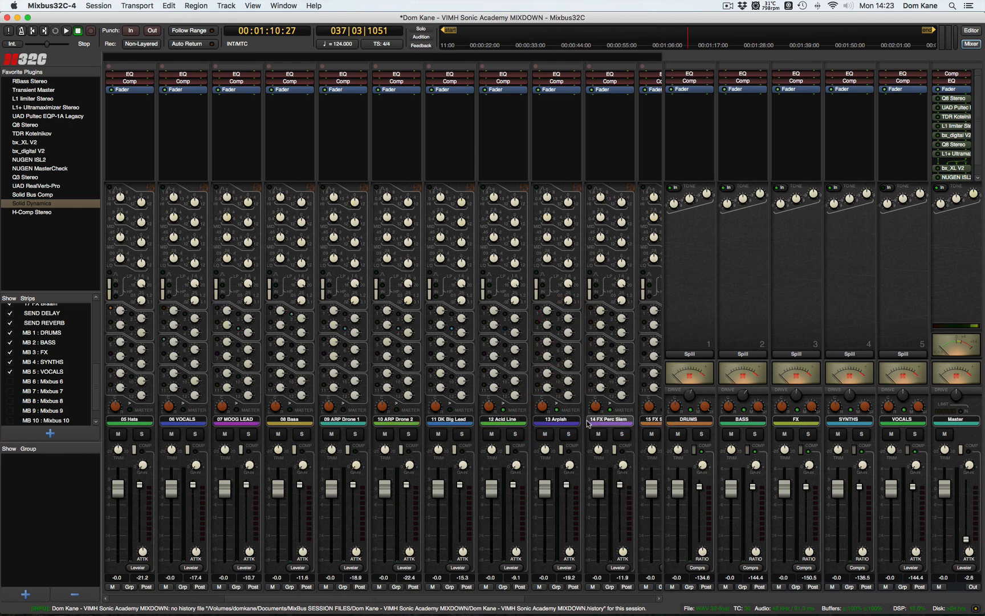
left_click(504, 410)
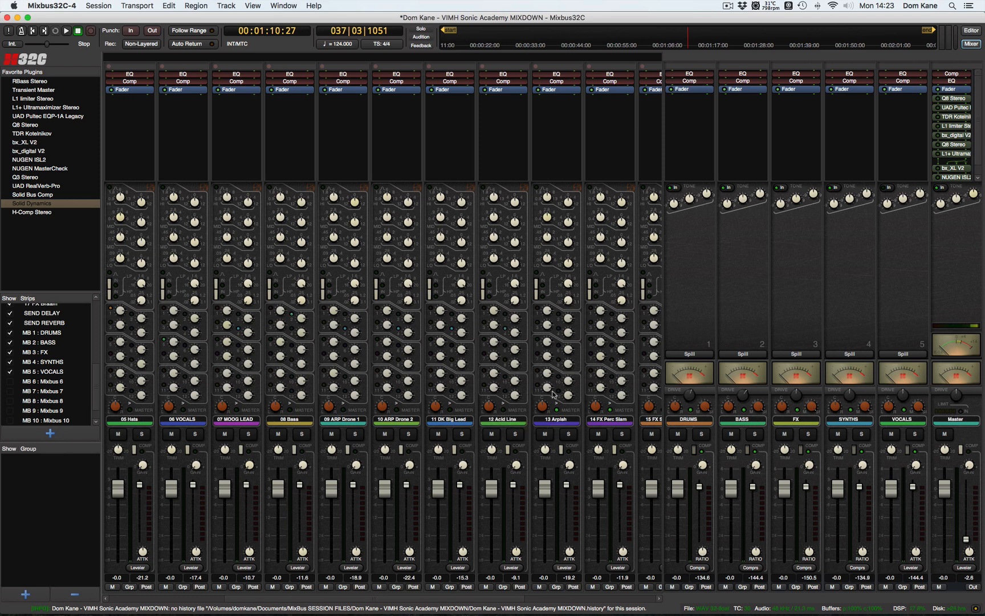
left_click(557, 411)
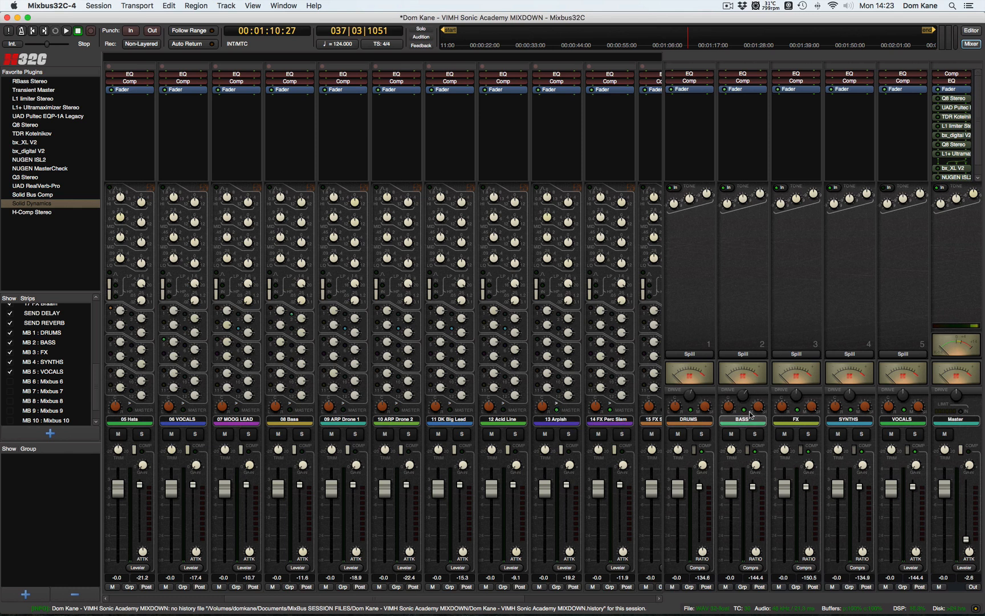
left_click(556, 410)
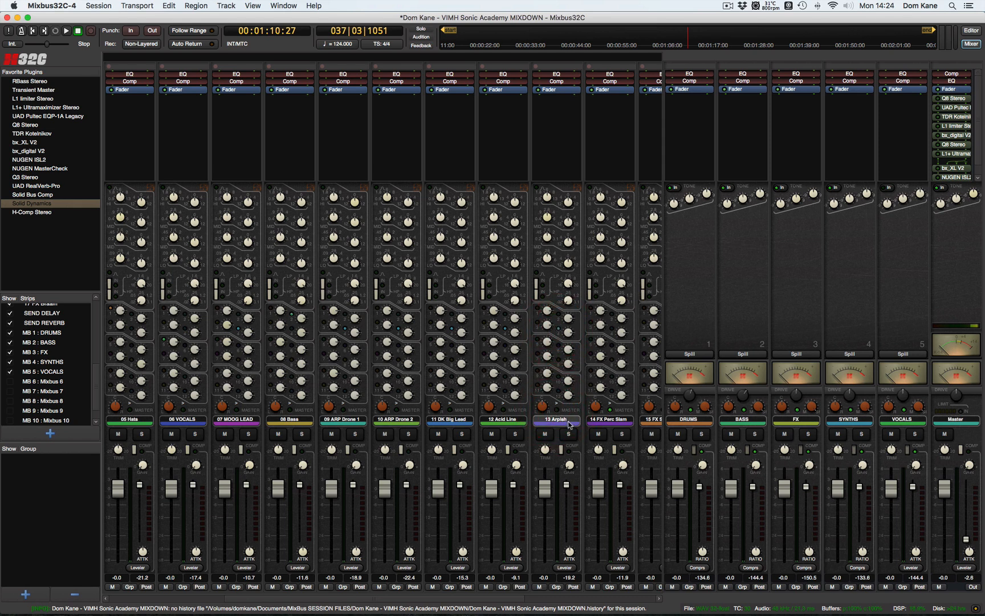
Reroute 14 FX Perc Slam, 15 FX Sweep 1, 16 FX Data Flare and 17 FX Braam from the master to the FX bus
scroll(568, 422, "right", 2)
left_click(504, 410)
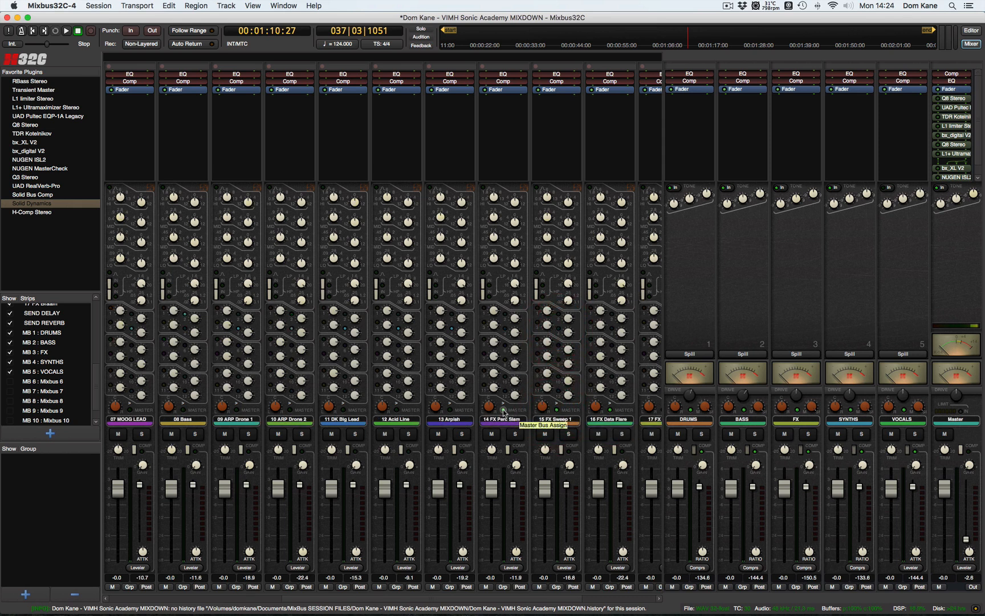
left_click(484, 323)
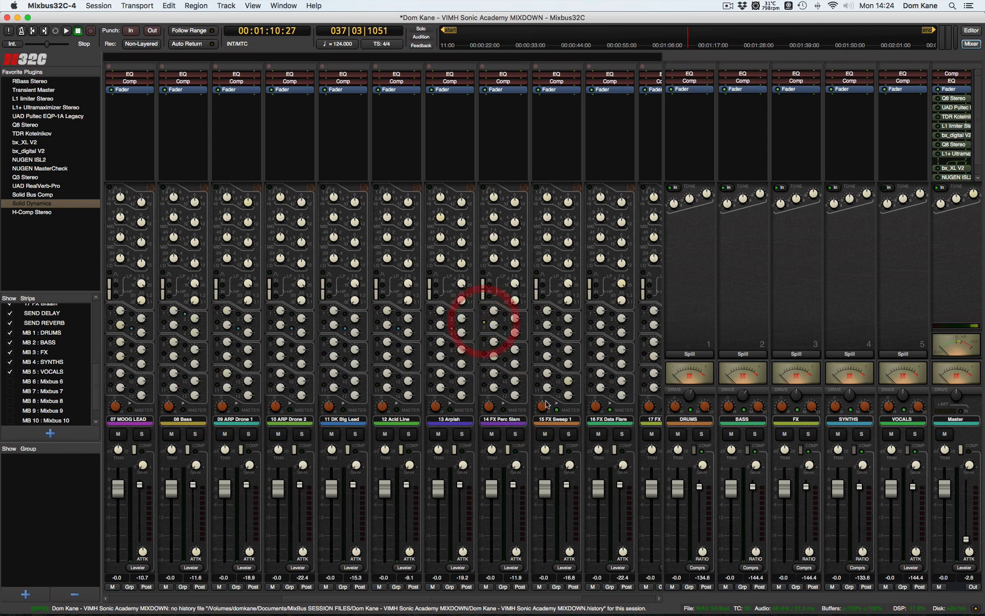
left_click(557, 410)
left_click(537, 323)
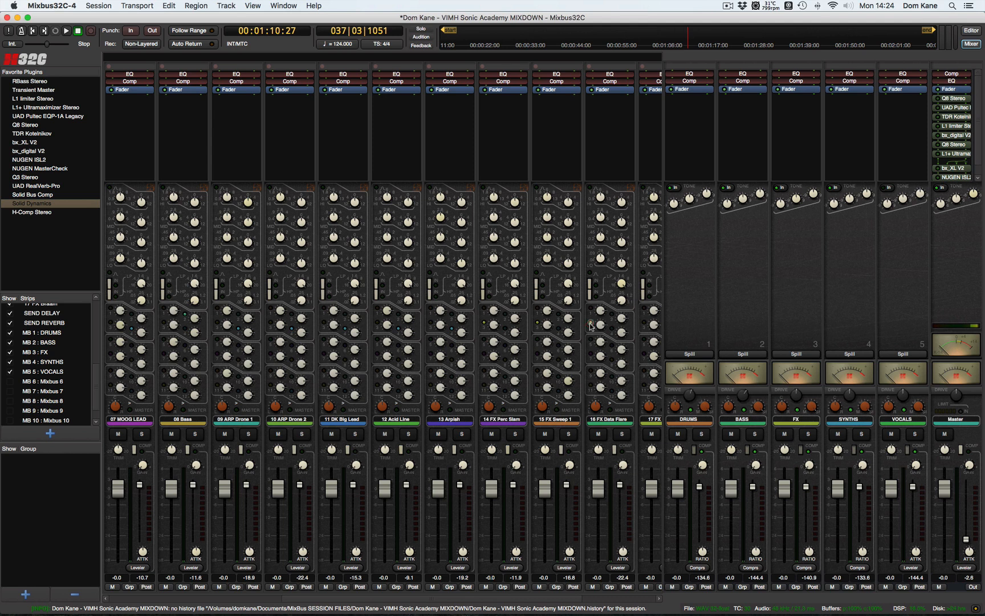
scroll(631, 423, "right", 5)
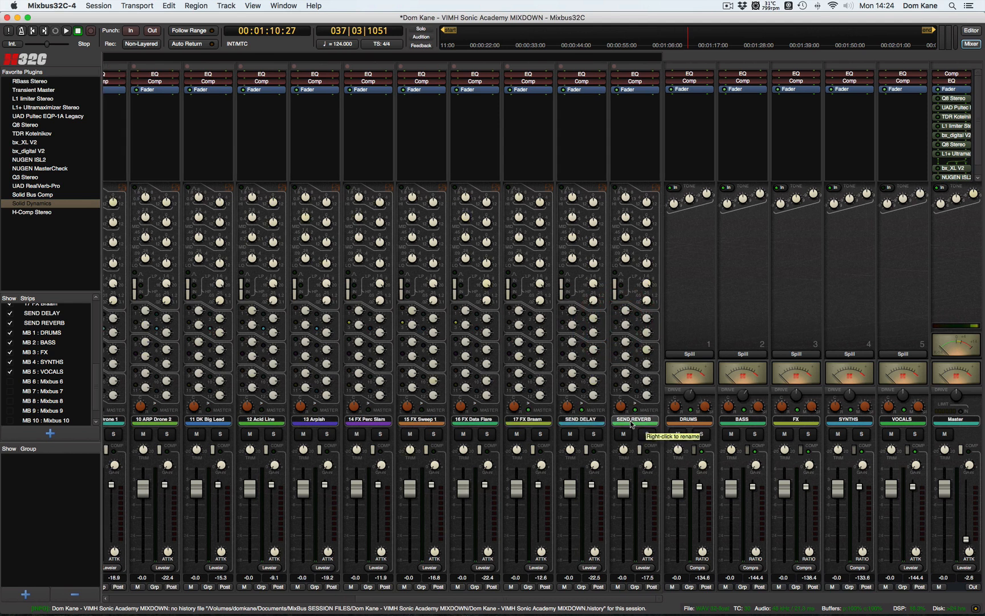
left_click(530, 412)
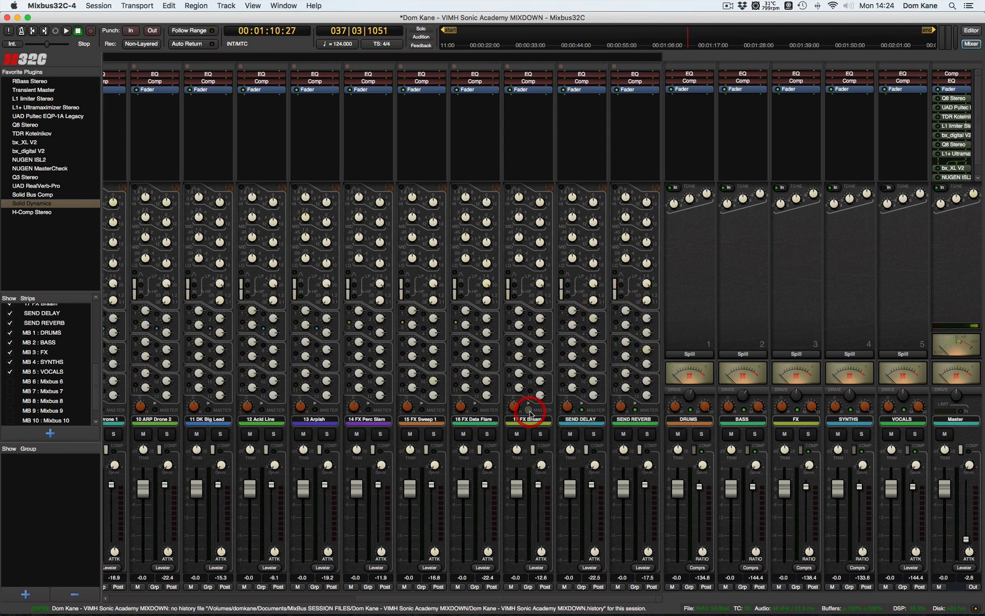
left_click(508, 325)
Reroute SEND DELAY and SEND REVERB from the master to the FX bus and save the session
left_click(582, 410)
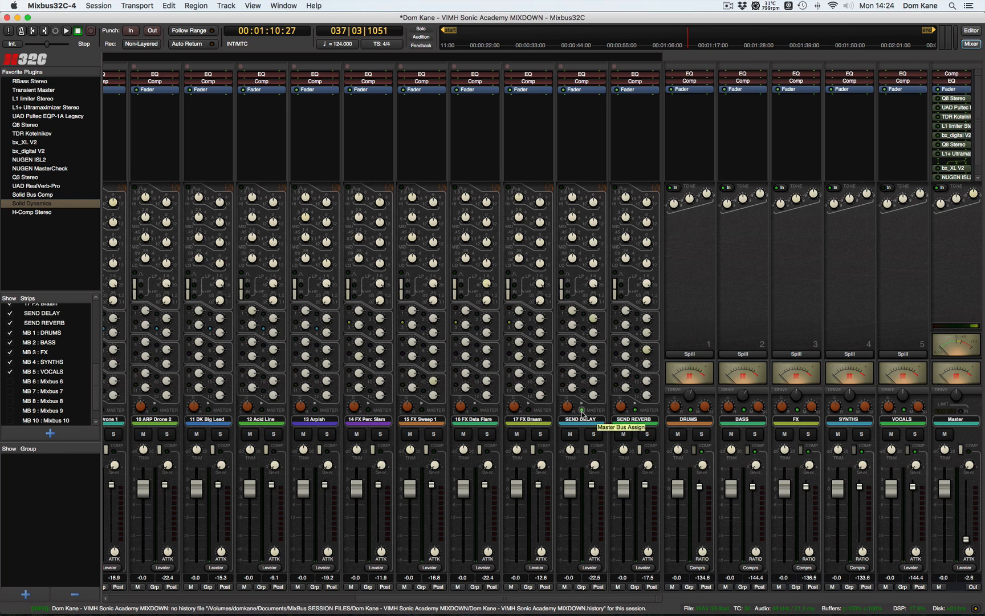
left_click(563, 323)
left_click(636, 409)
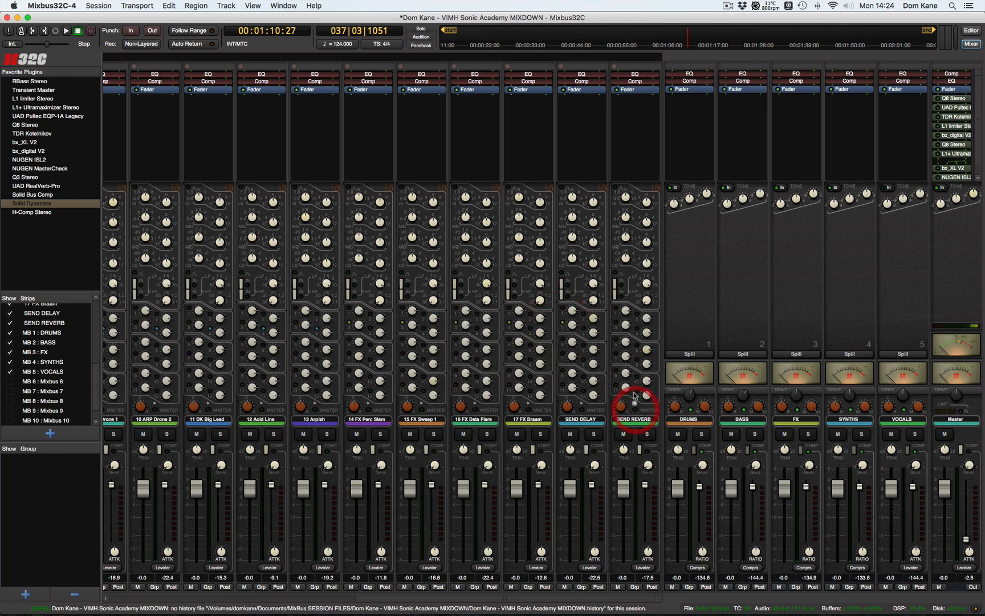
left_click(616, 325)
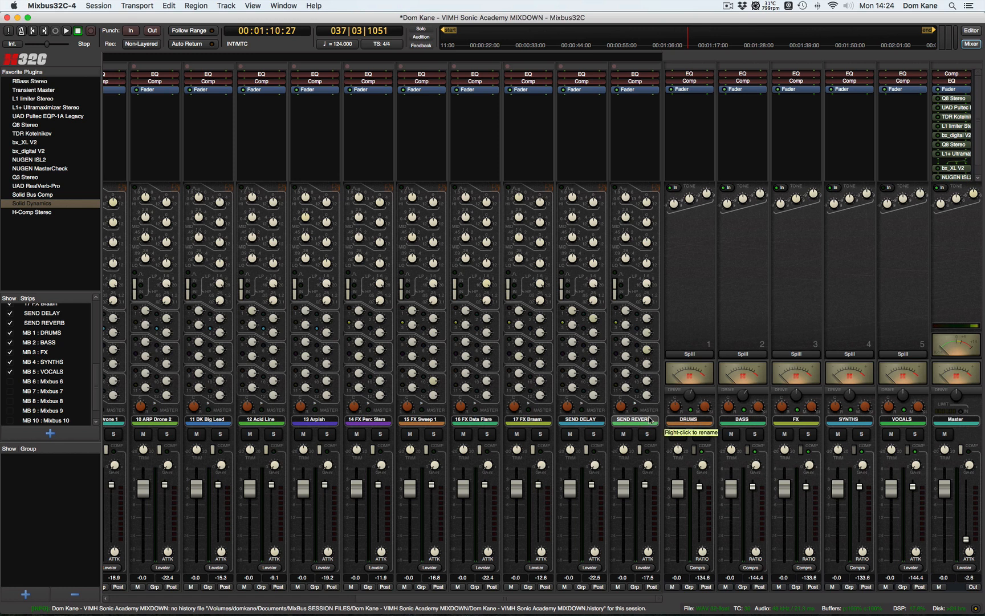
key("super+s")
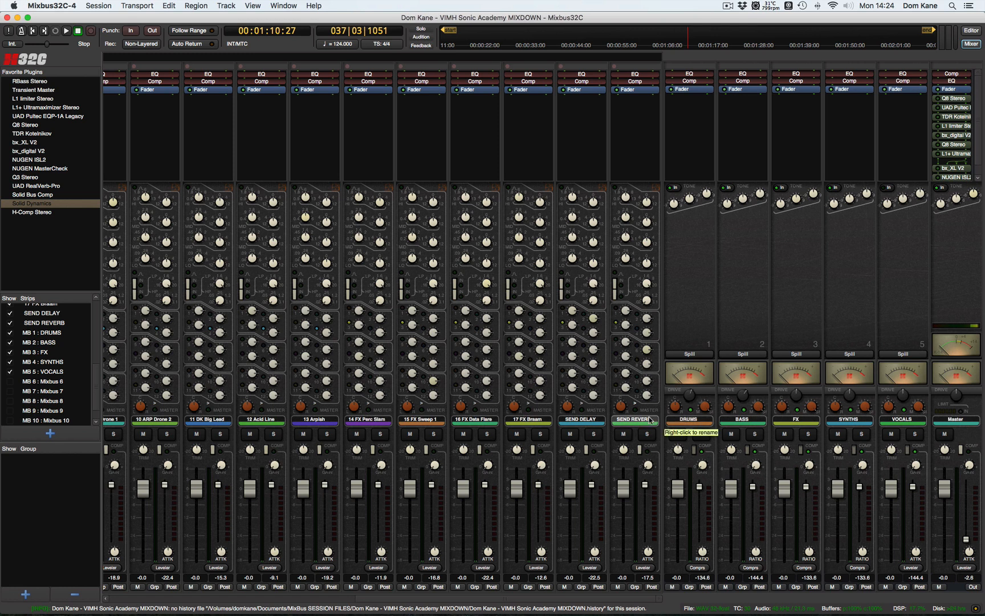
Spill the DRUMS bus and the BASS bus in turn to check their assigned tracks, restoring the full mixer each time
left_click(692, 354)
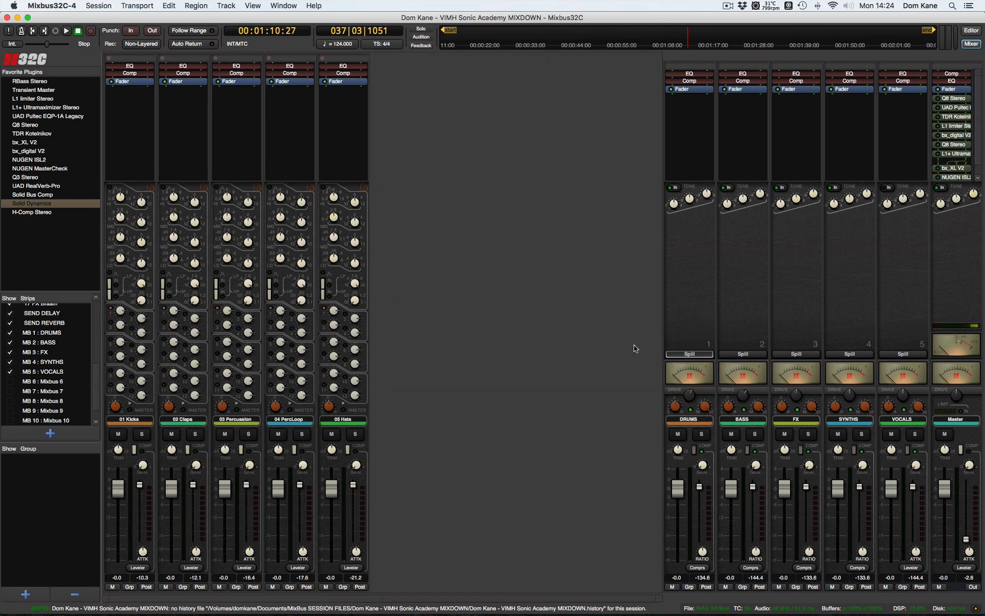
left_click(683, 355)
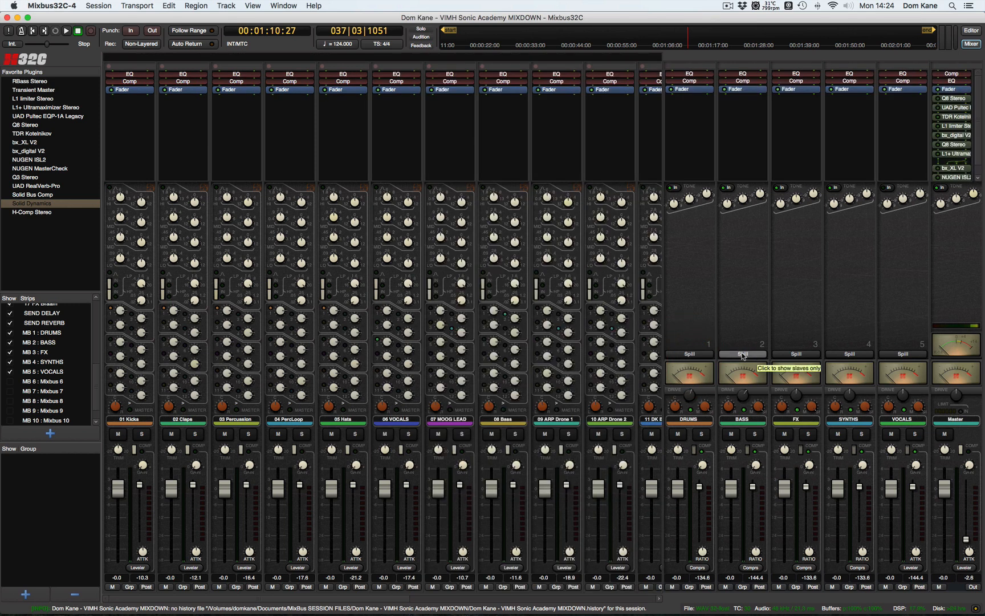
left_click(743, 355)
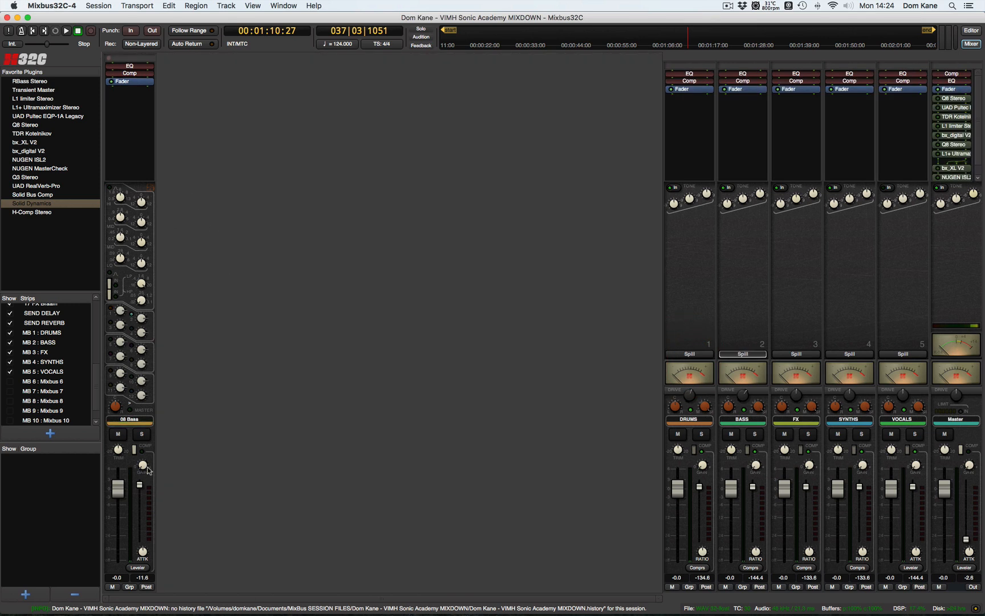
left_click(749, 354)
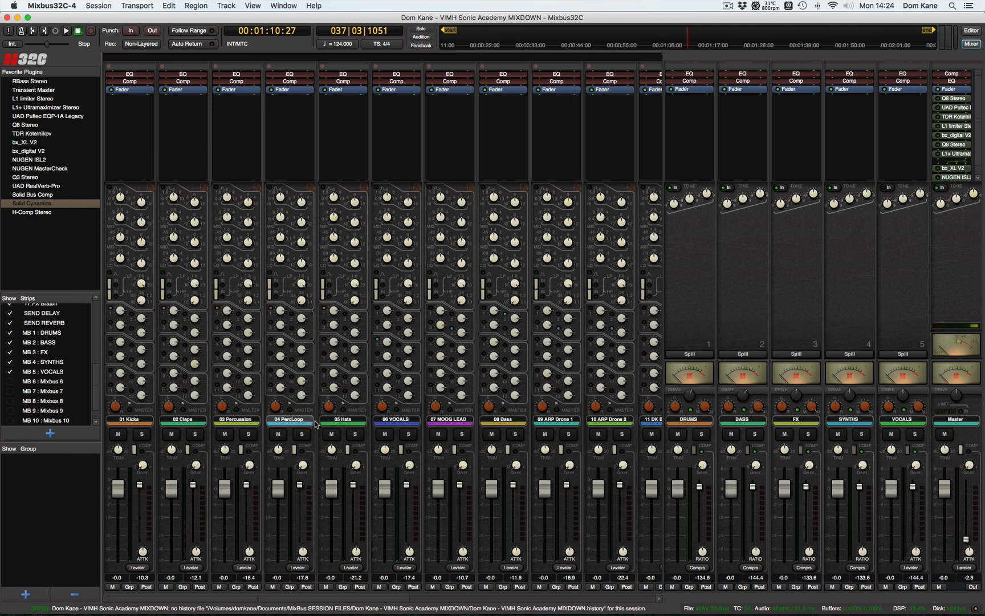
scroll(316, 423, "right", 7)
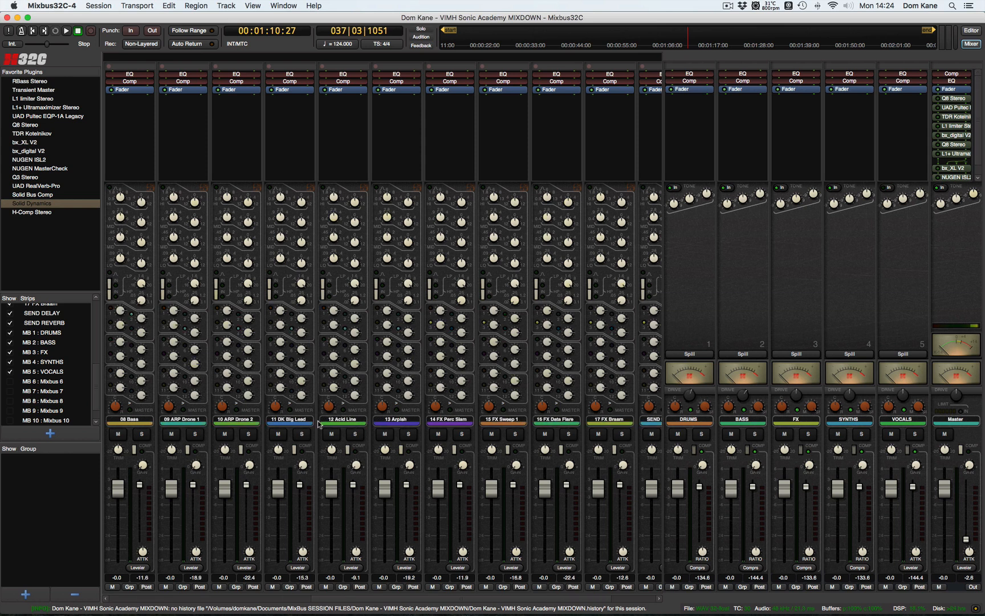
scroll(405, 423, "right", 2)
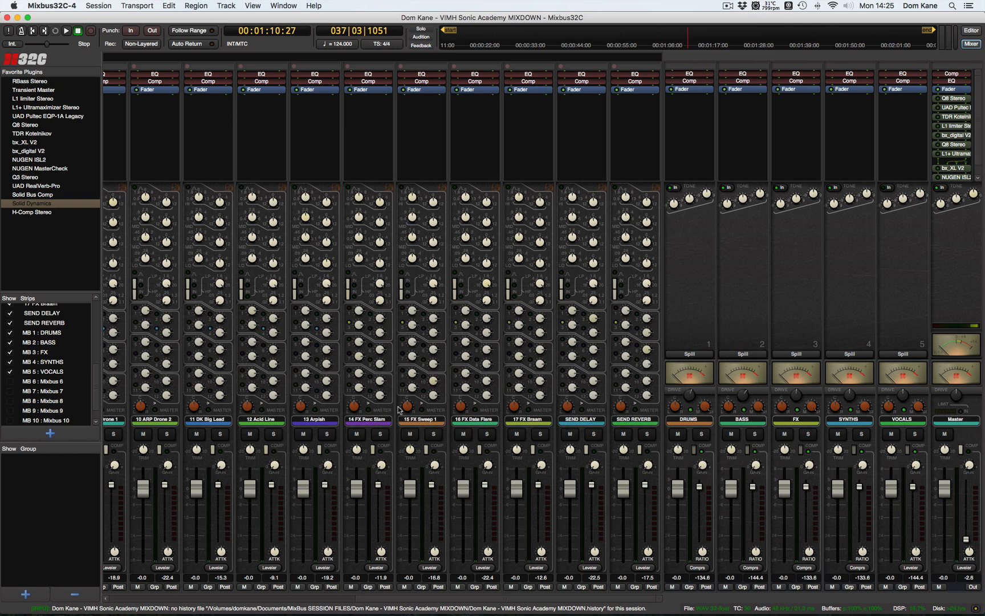
In the editor, play from about bar 87 and drop a location marker at about bar 89
key("alt+m")
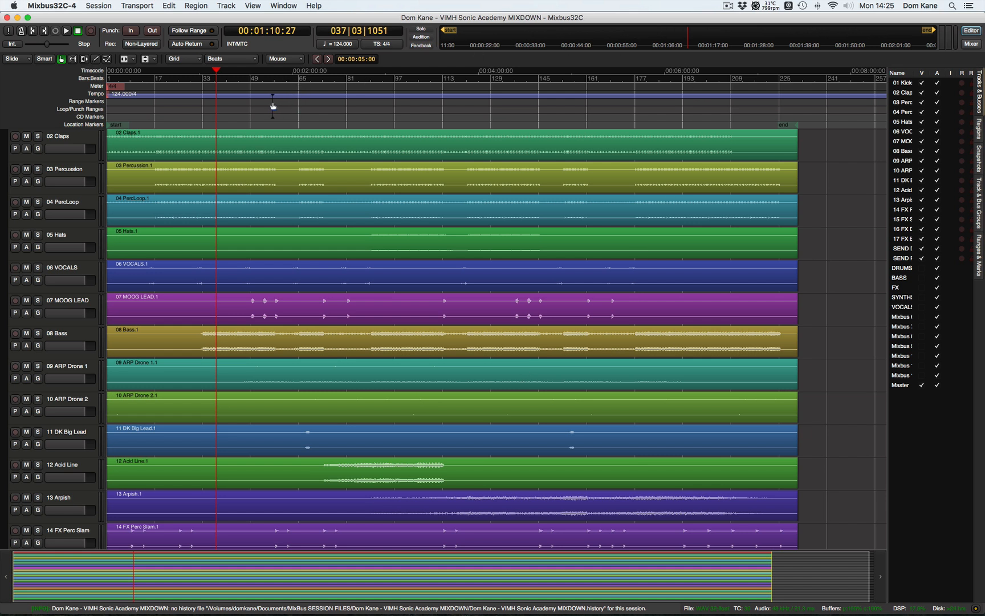
left_click(366, 108)
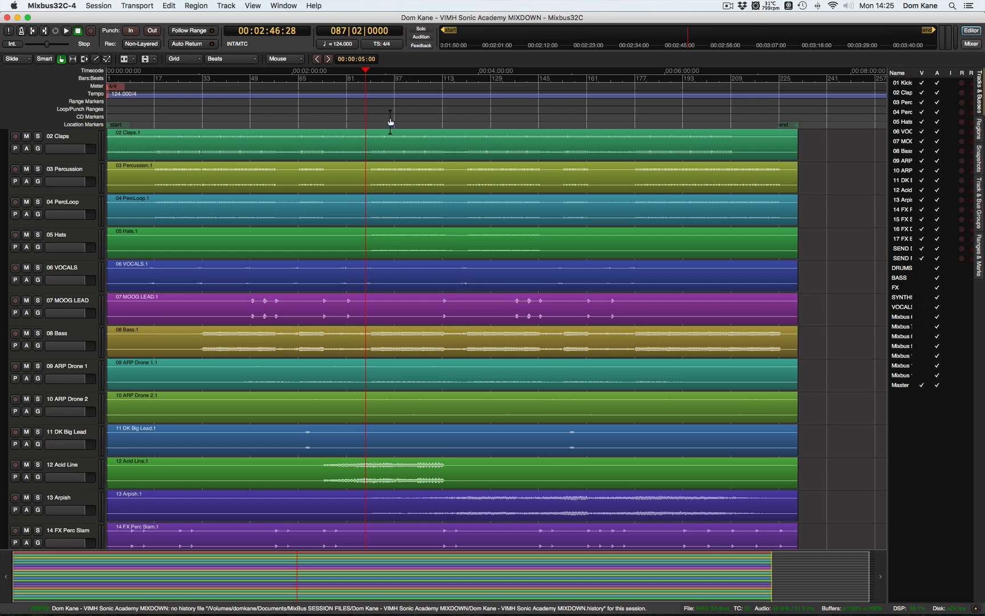
key("space")
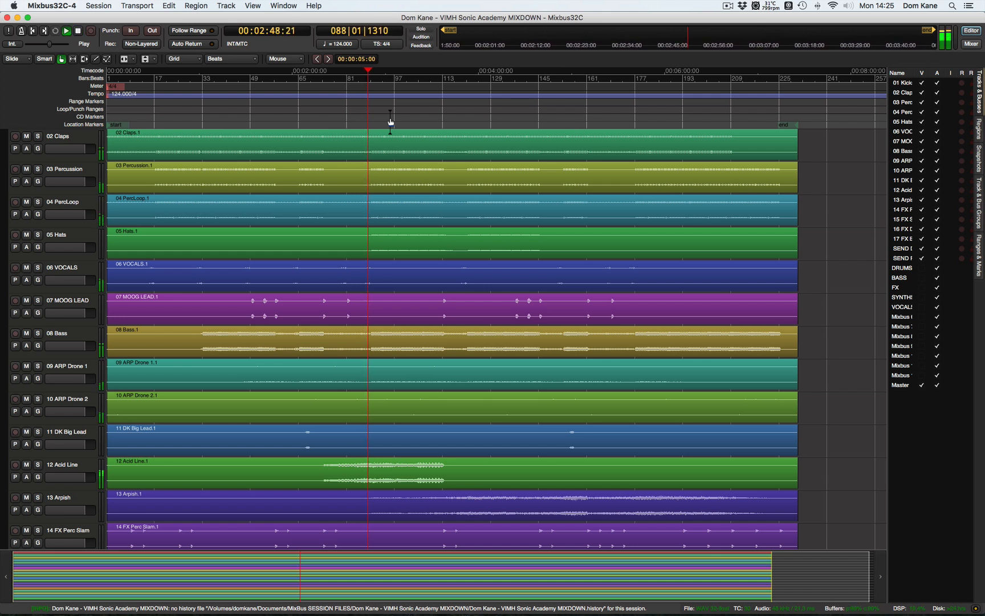
key("Tab")
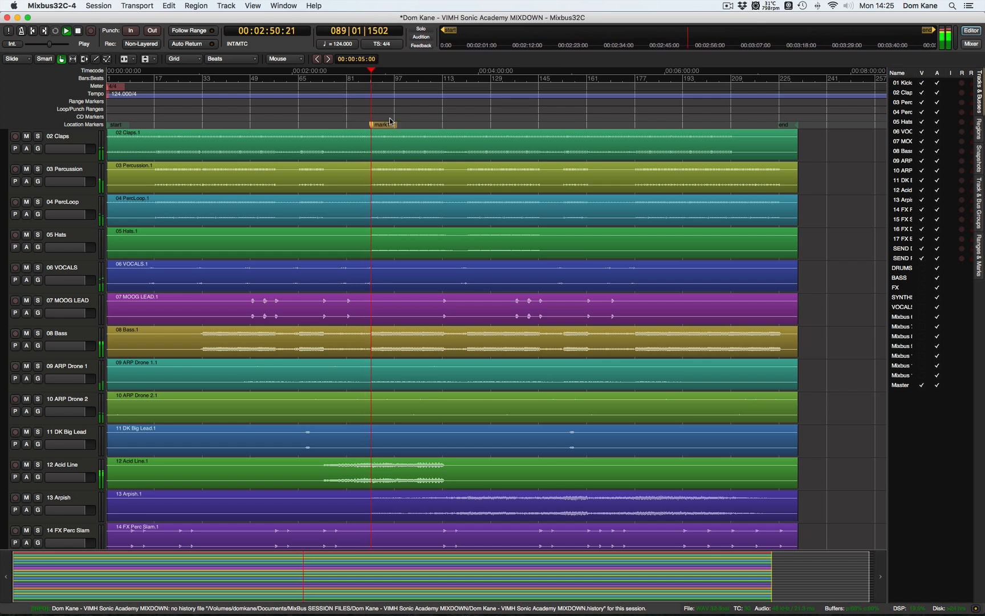
key("space")
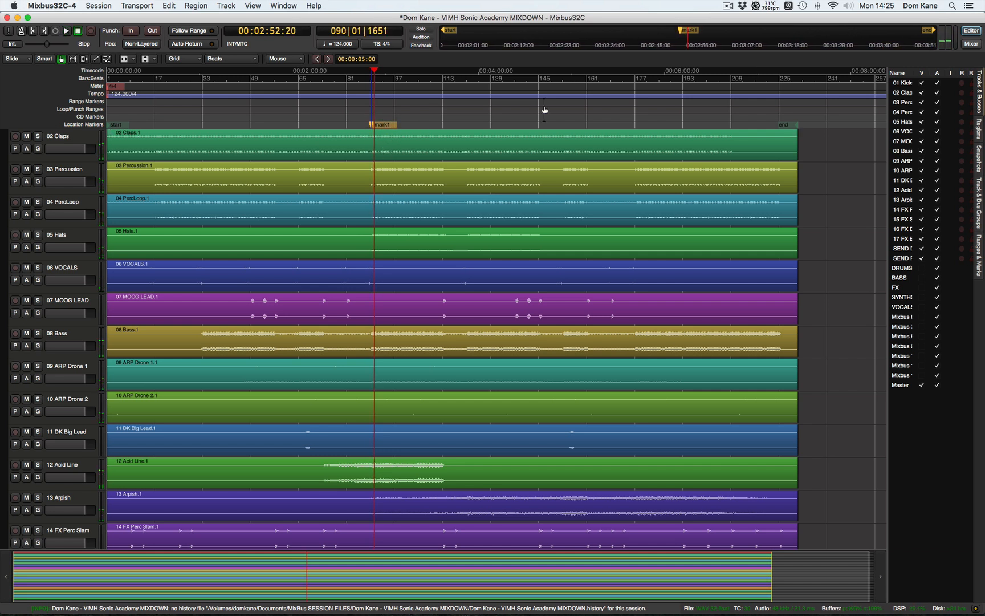
Locate the playhead to the mark1 marker and play a short passage from there
left_click(684, 33)
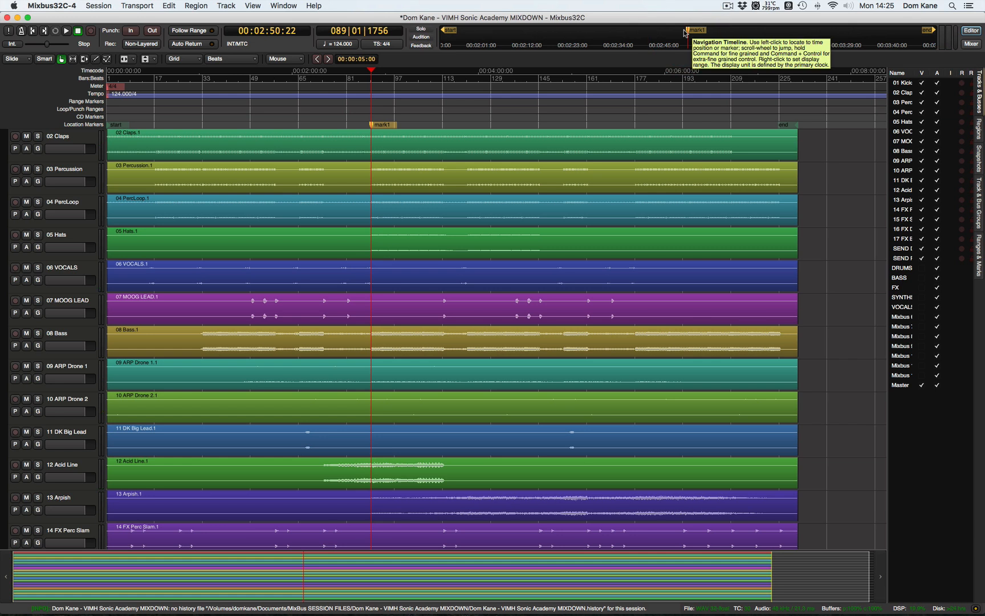
key("space")
key("space")
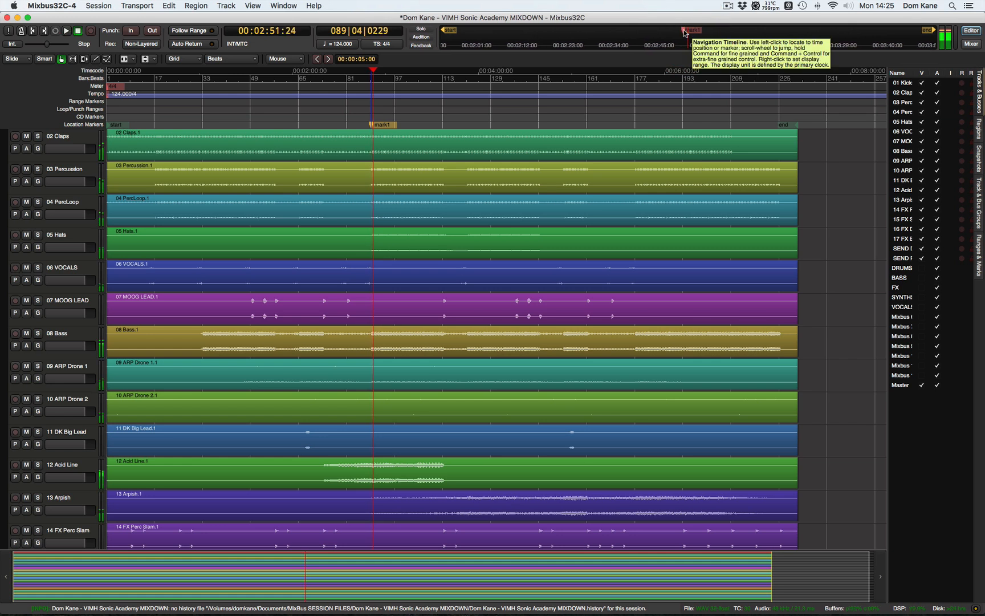
Return to the mixer, locate to several points along the navigation timeline and jump back to the mark1 marker
key("alt+m")
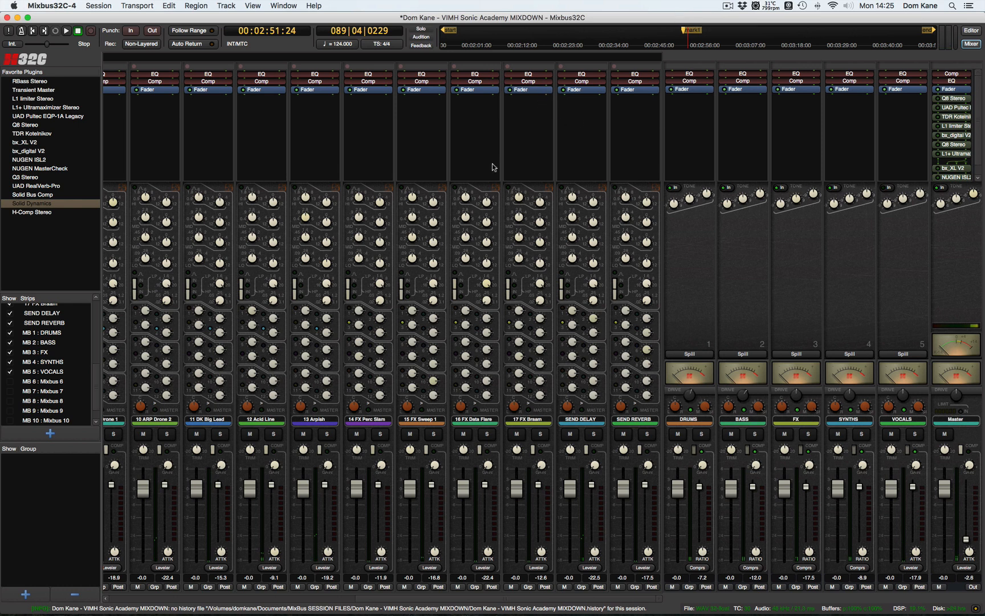
left_click(552, 32)
left_click(767, 36)
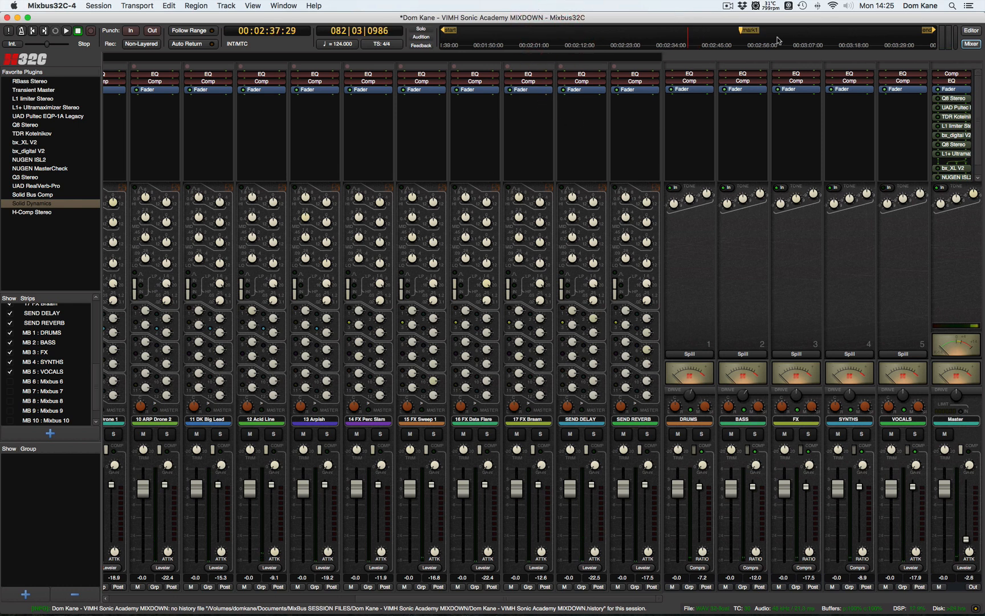
left_click(827, 36)
left_click(790, 39)
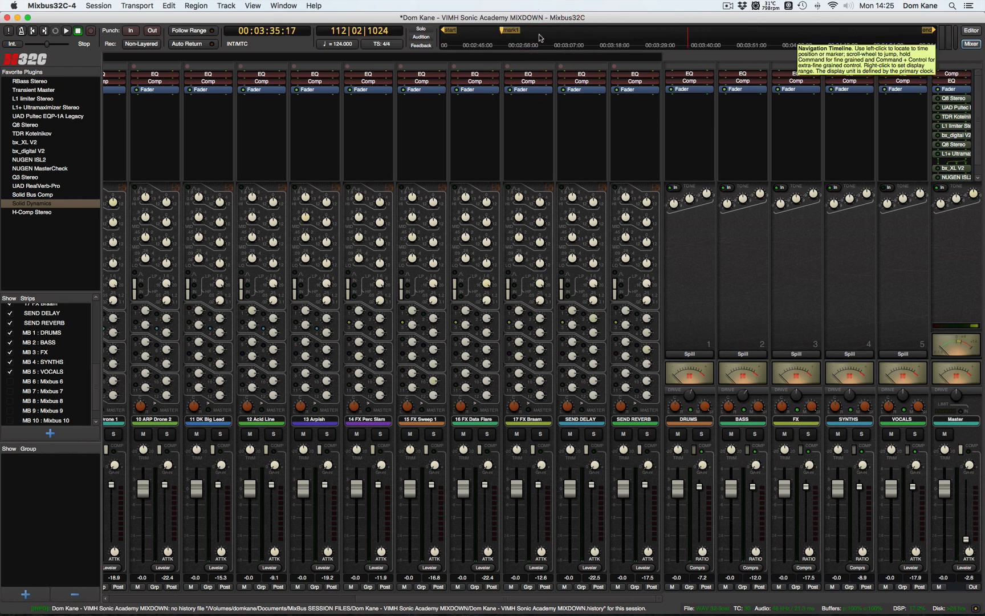
left_click(515, 33)
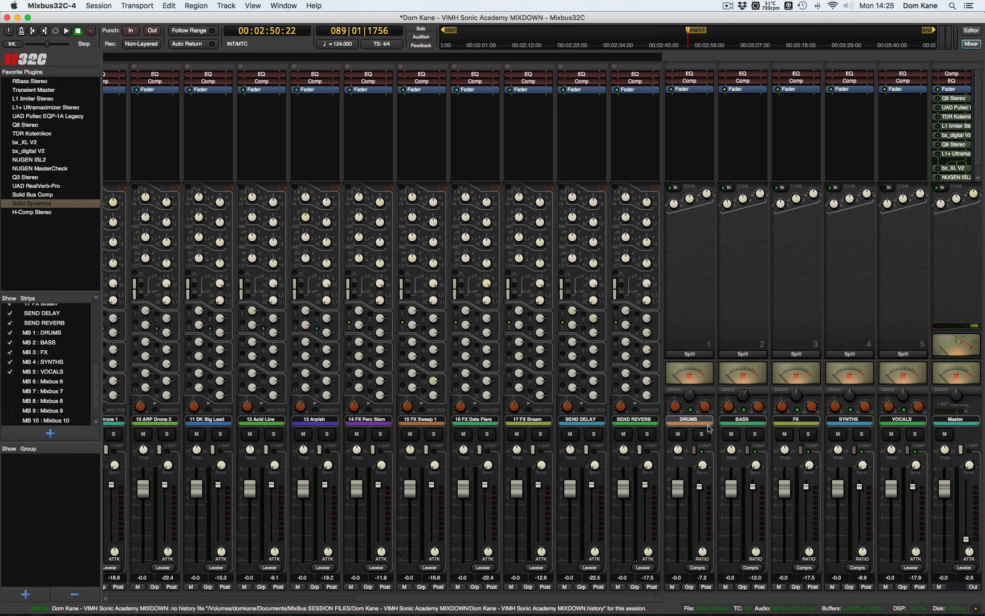
Play from the marker and audition the DRUMS, BASS, FX and SYNTHS buses by soloing each in turn, and stop playback
left_click(754, 434)
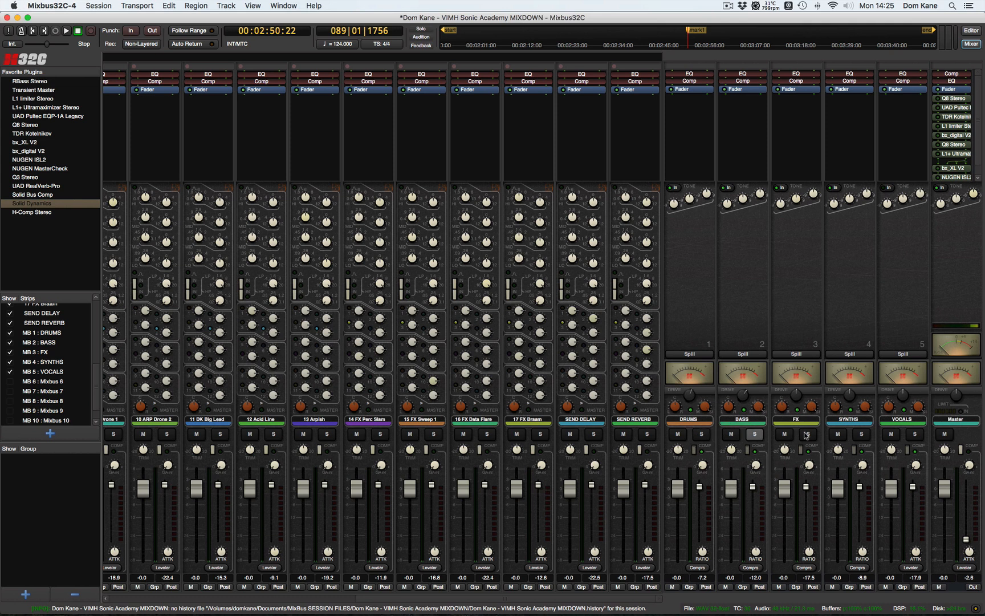
key("space")
left_click(701, 436)
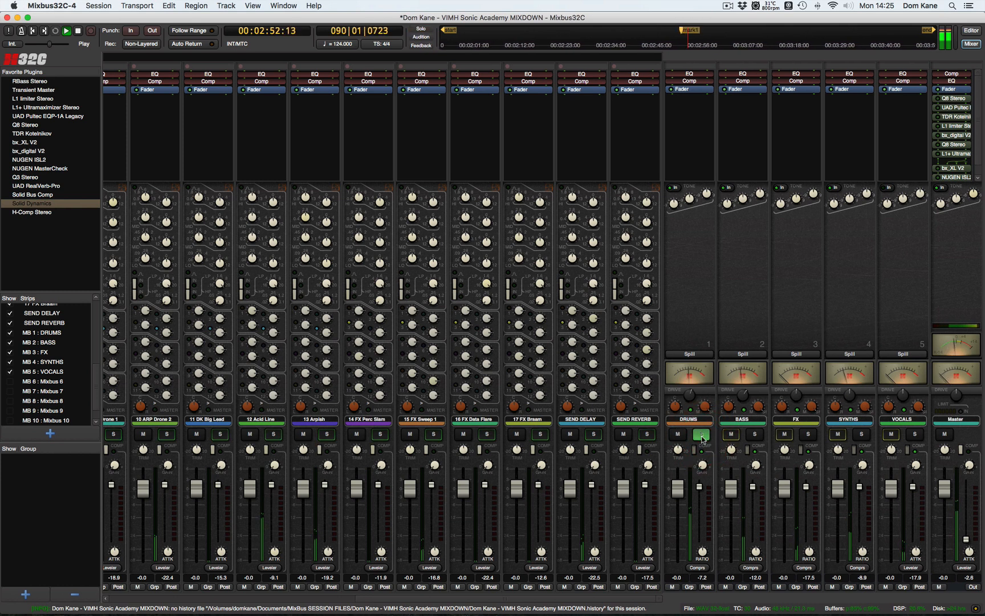
left_click(702, 436)
left_click(753, 435)
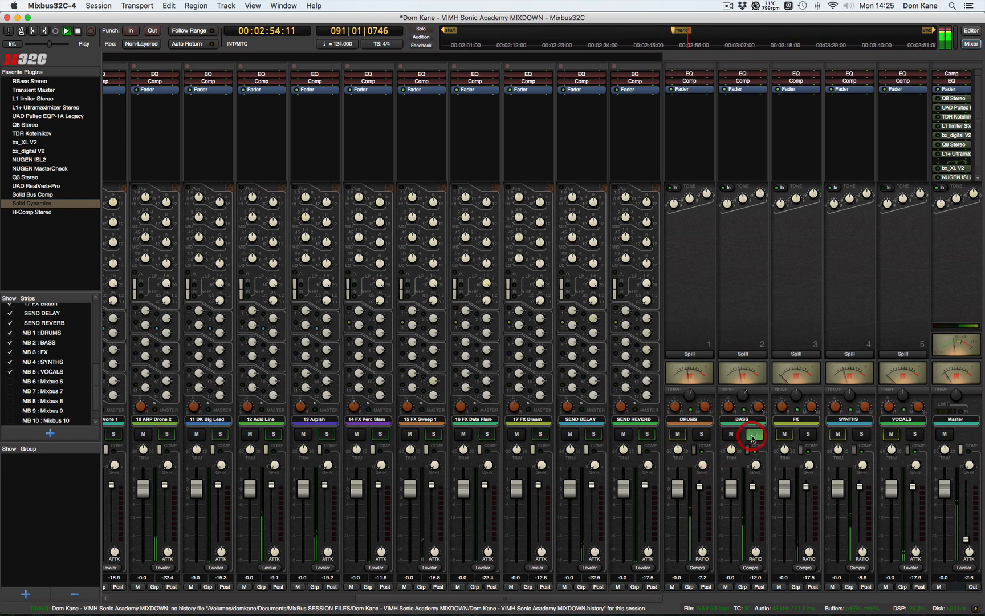
left_click(754, 435)
left_click(808, 435)
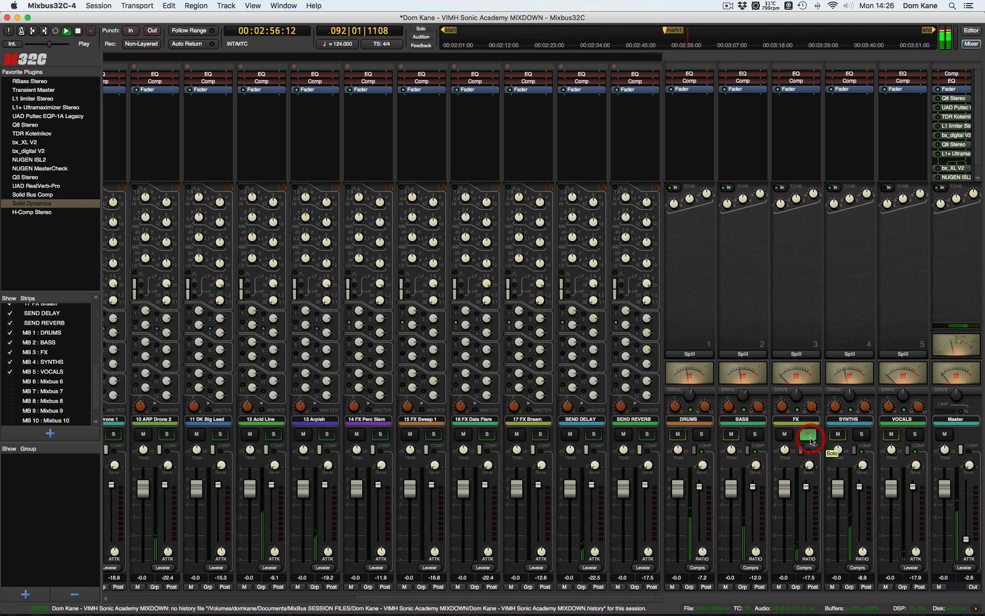
left_click(808, 436)
left_click(862, 435)
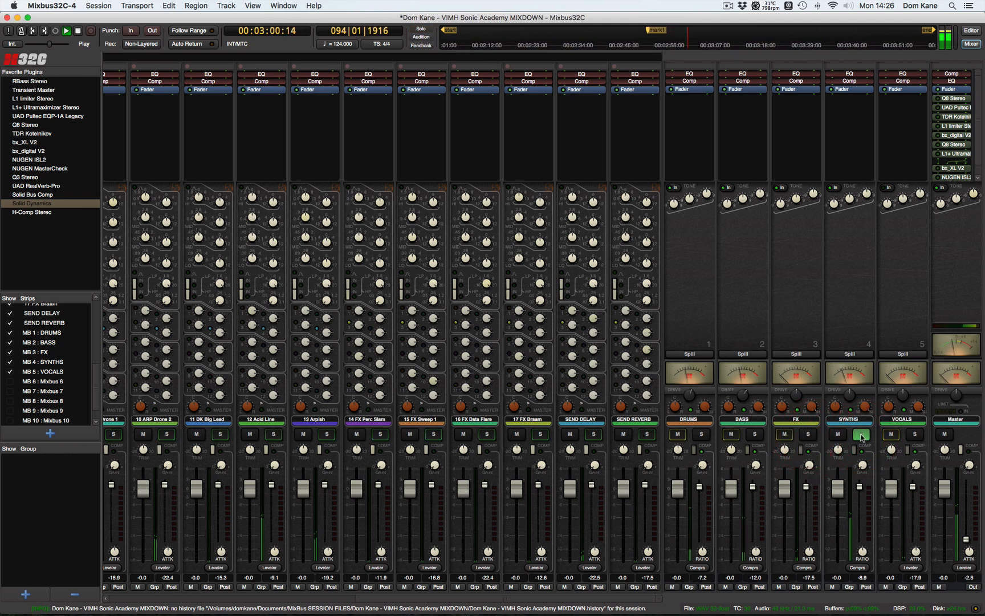
left_click(861, 436)
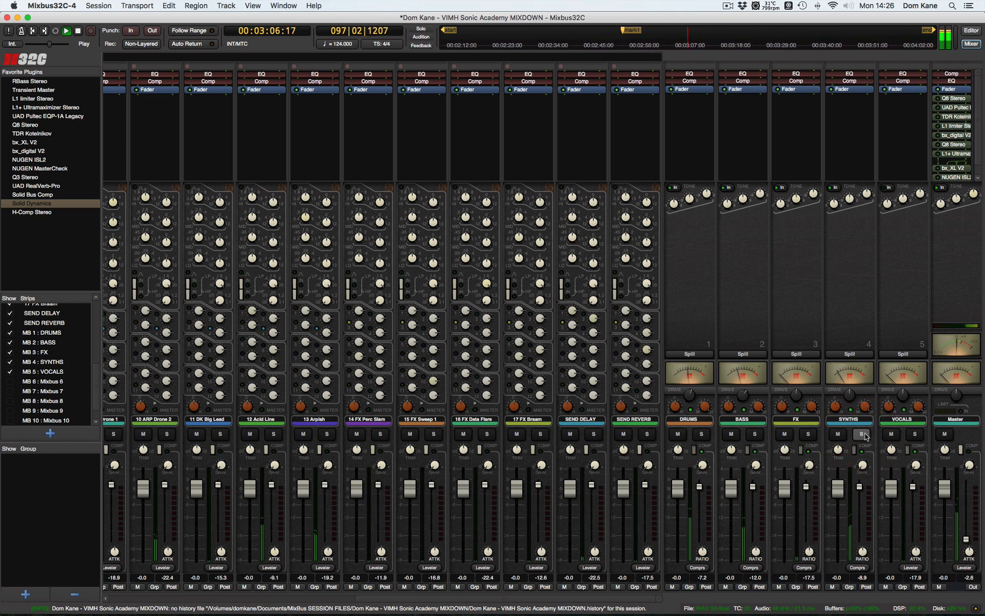
key("space")
Save the session and spill the BASS bus so only its assigned track is shown
key("super+s")
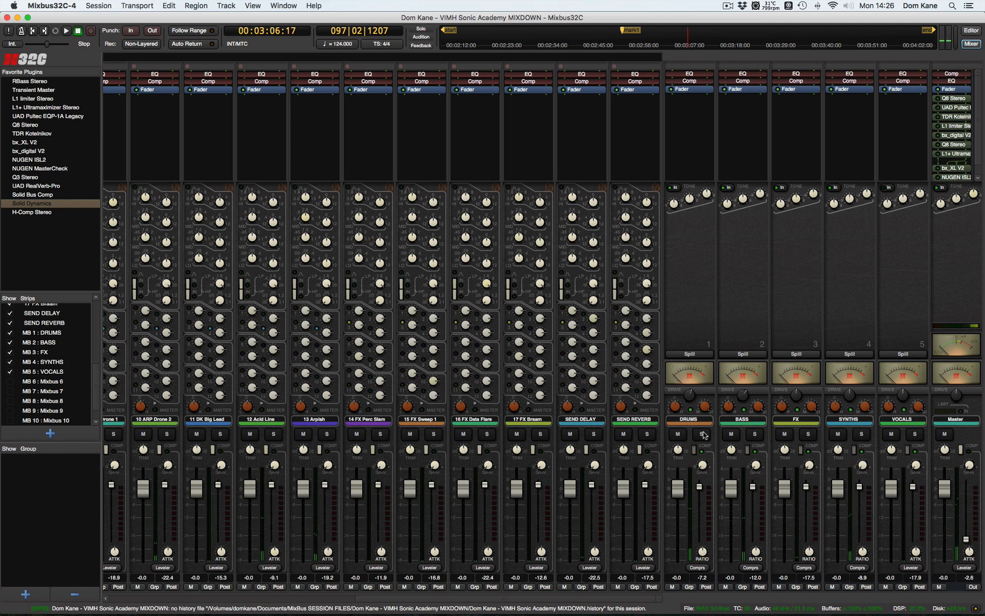
scroll(366, 425, "left", 5)
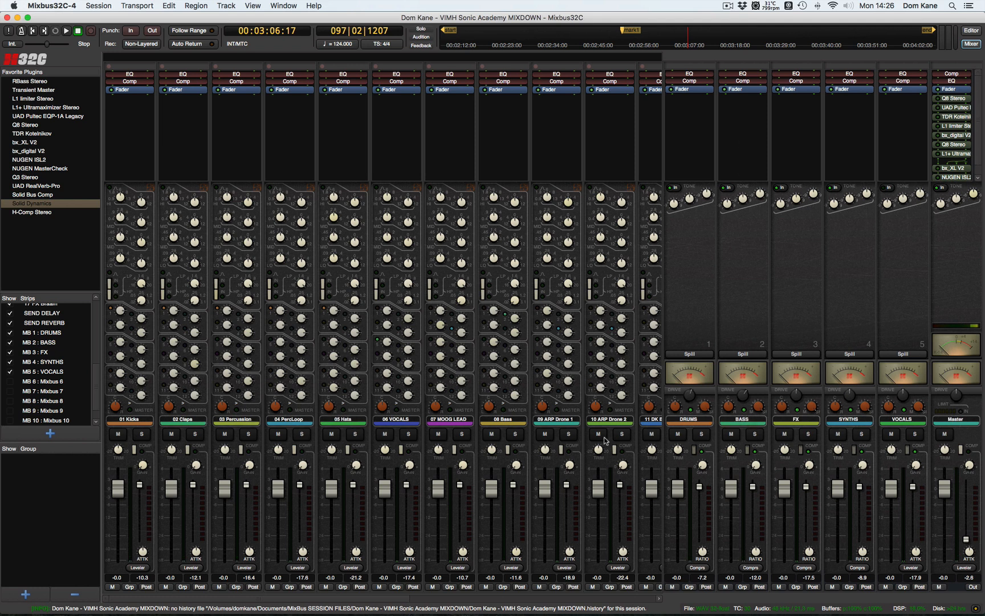
left_click(743, 353)
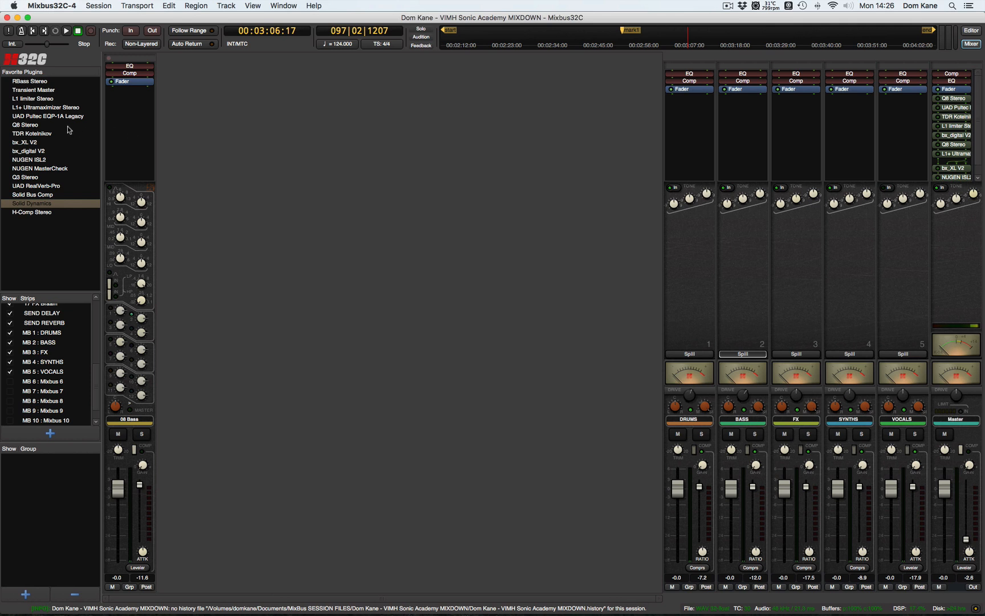
Insert the Q8 Stereo equalizer after the fader on the 08 Bass track and place its open window in the empty mixer area
left_click(19, 125)
left_click_drag(19, 125, 123, 116)
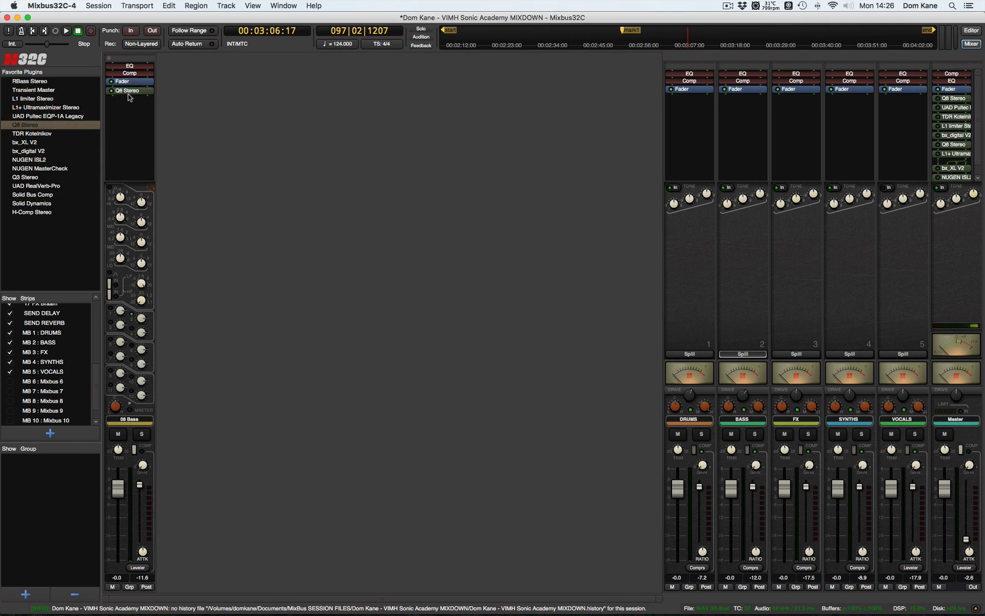
double_click(129, 92)
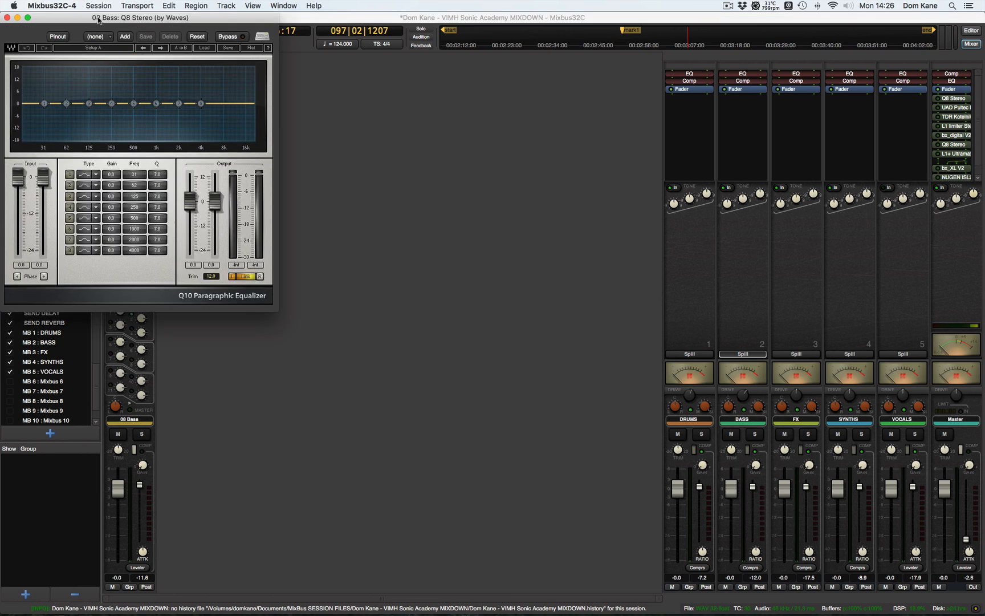
left_click_drag(109, 17, 474, 124)
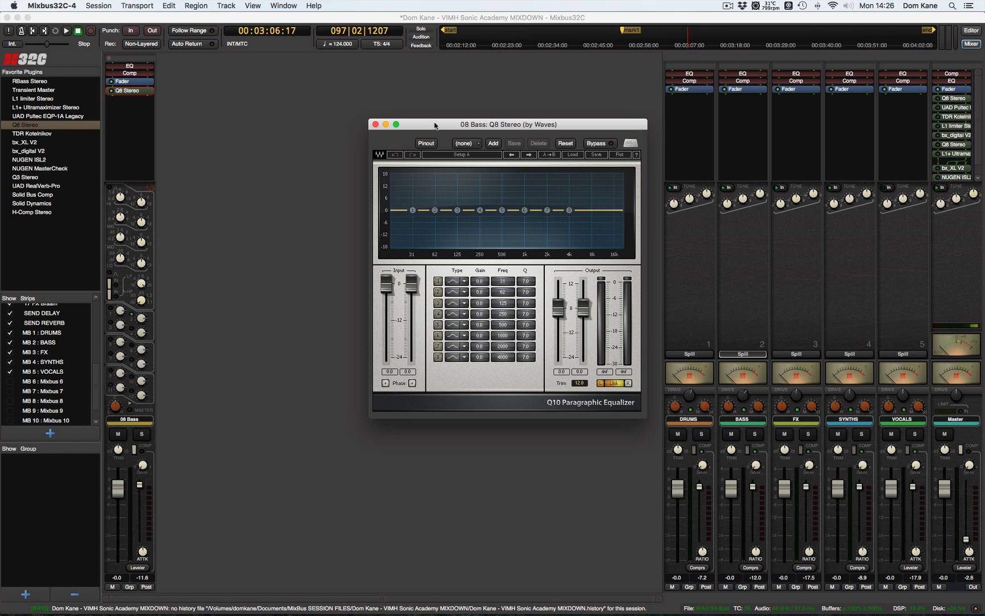
left_click_drag(434, 124, 355, 107)
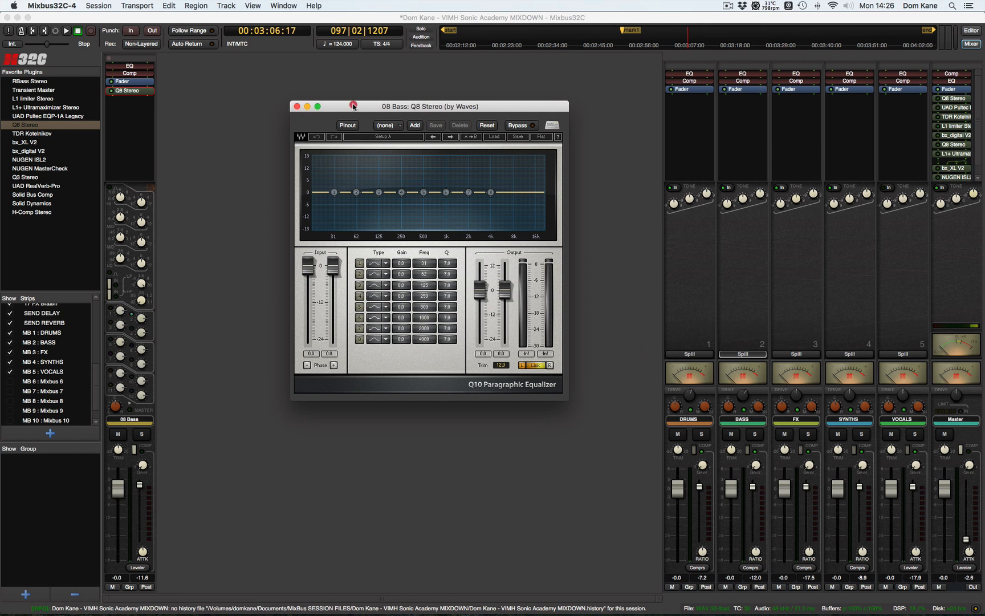
left_click_drag(353, 106, 318, 104)
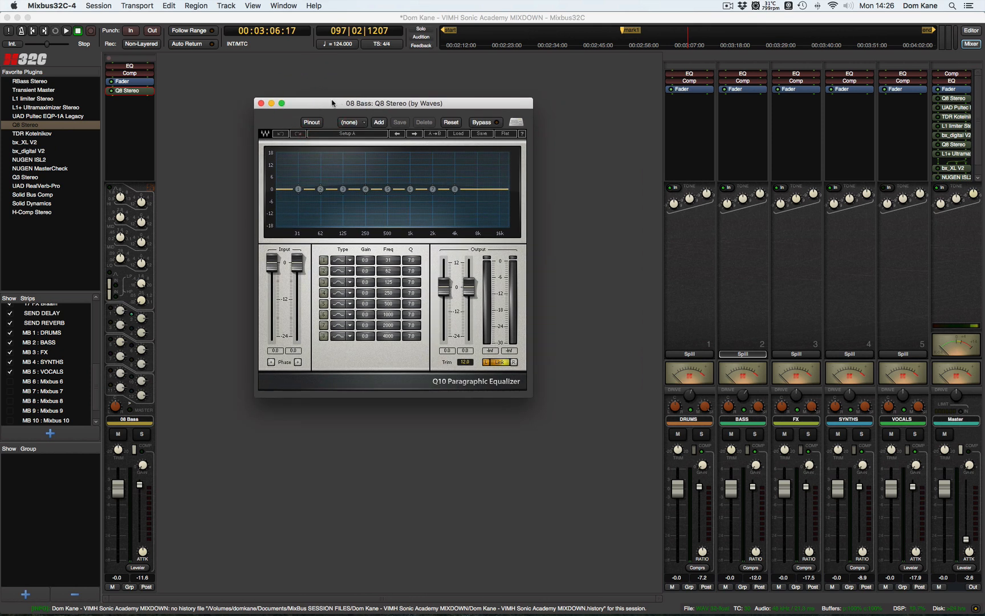
left_click_drag(333, 104, 335, 99)
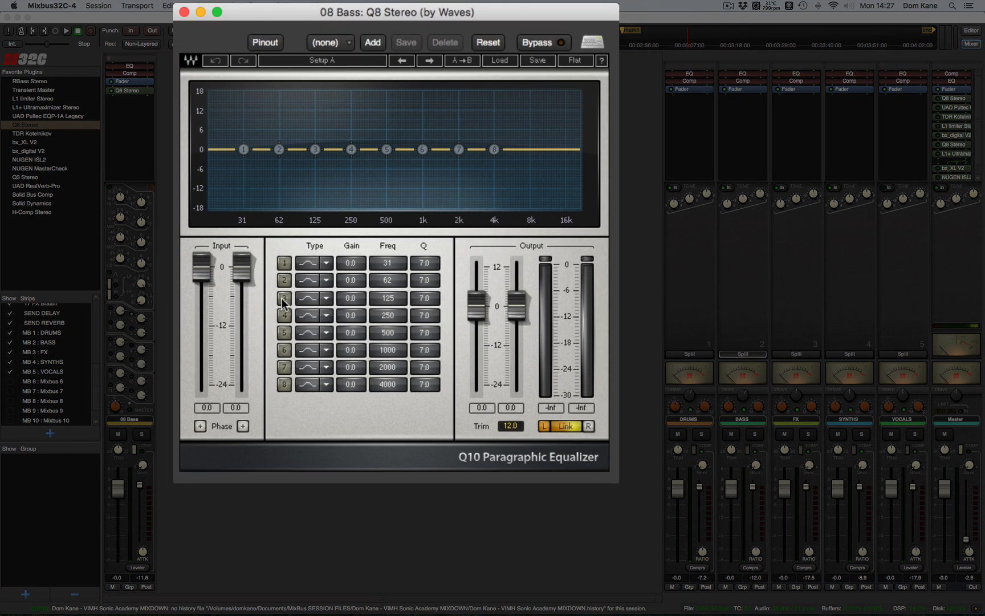
Enable band 3 of the bass equalizer, boost it by about 6.8 dB near 141 Hz and play a short passage
left_click(284, 299)
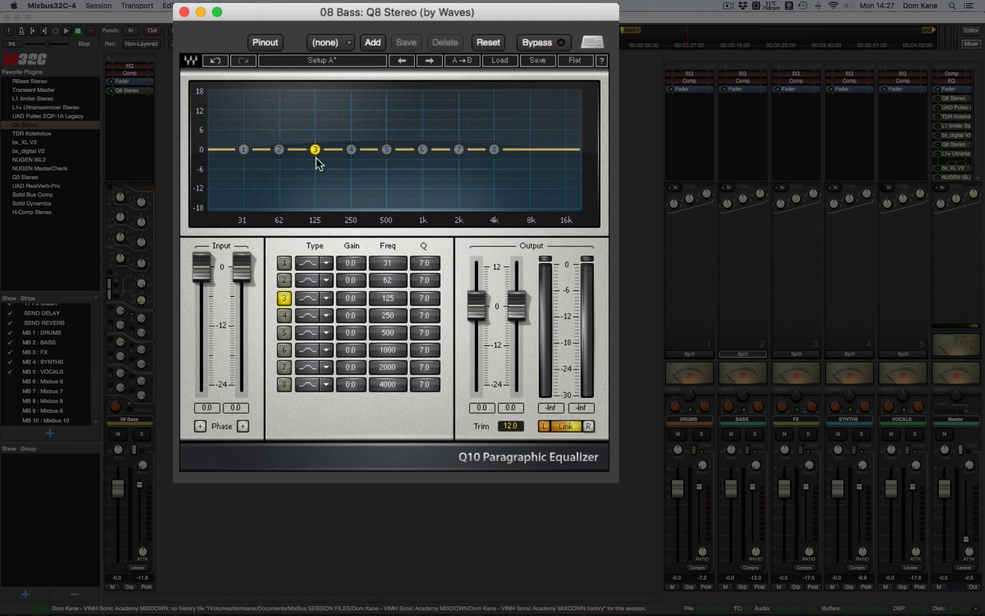
left_click_drag(314, 151, 313, 132)
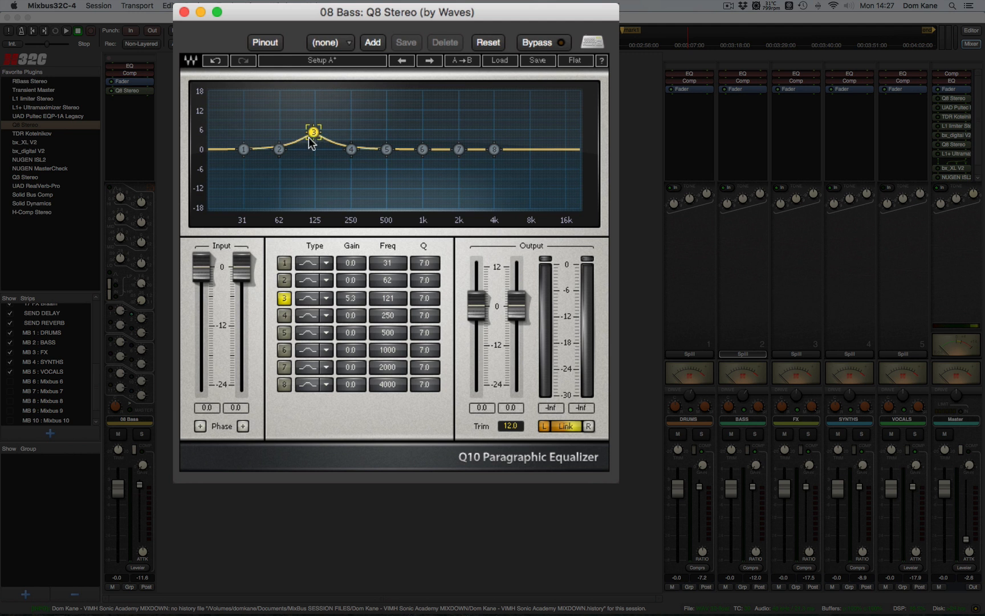
mouse_move(316, 140)
left_mouse_down()
mouse_move(316, 158)
mouse_move(313, 129)
mouse_move(286, 126)
mouse_move(346, 125)
mouse_move(314, 125)
mouse_move(322, 127)
left_mouse_up()
key("space")
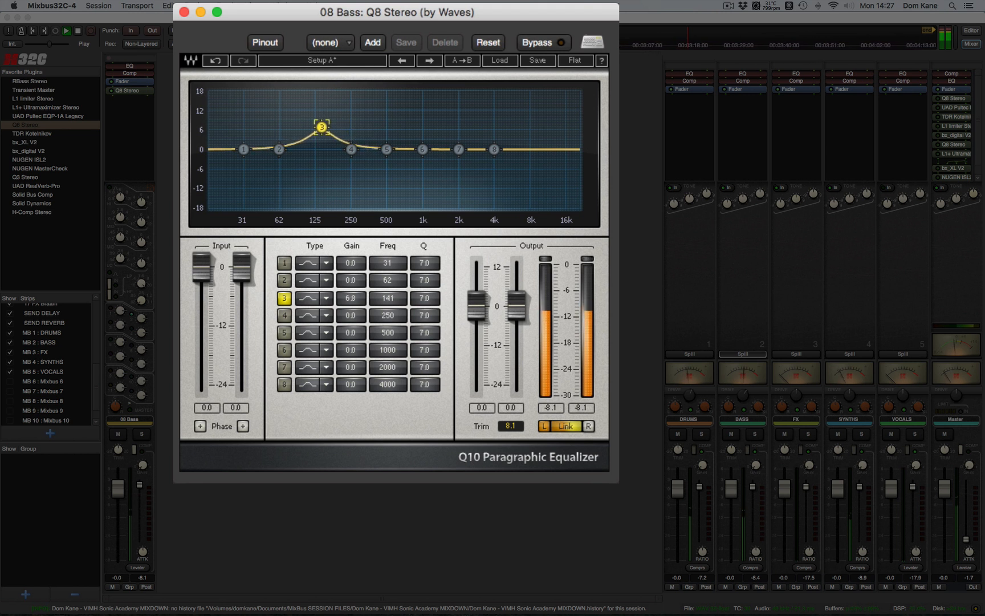
key("space")
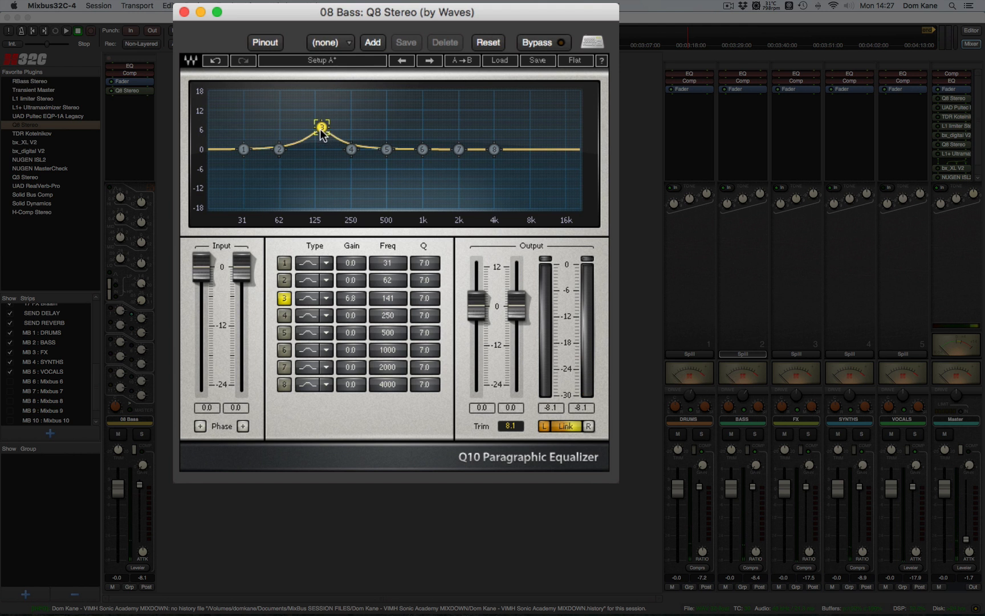
Cut band 3 to about -4.2 dB near 139 Hz and audition the soloed bass with the band off and on
left_click_drag(322, 127, 320, 166)
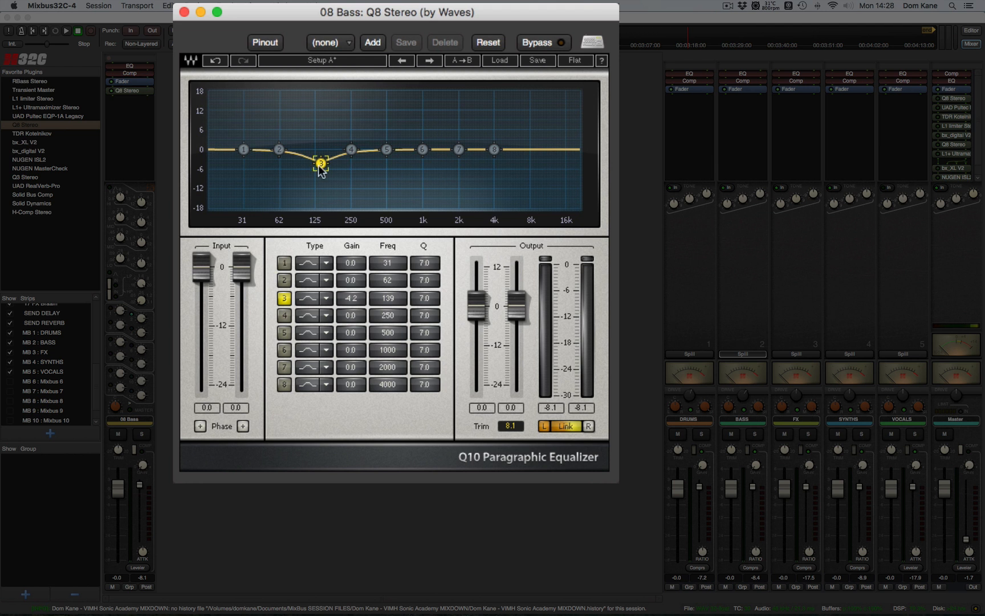
key("space")
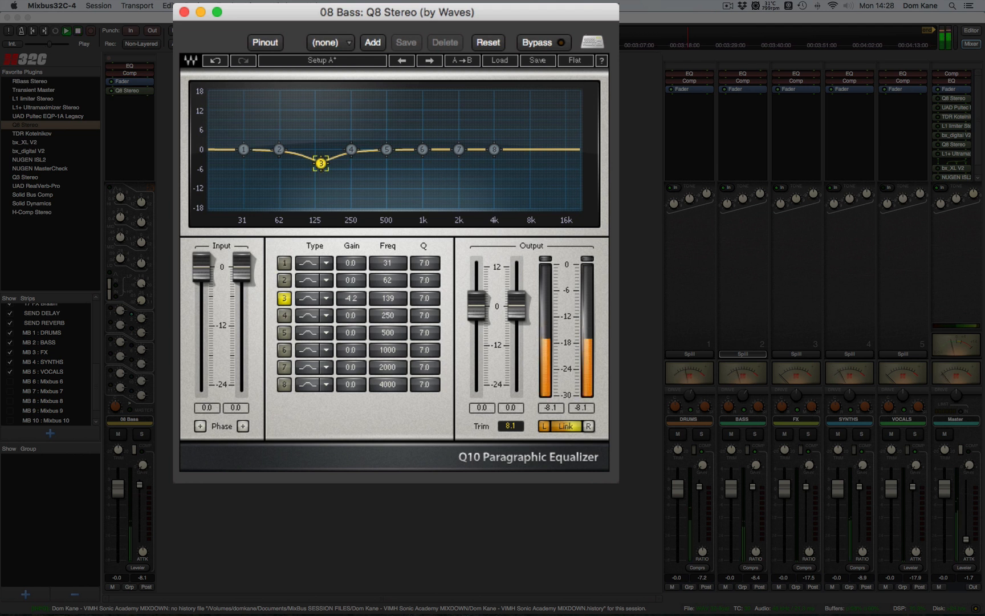
left_click(142, 434)
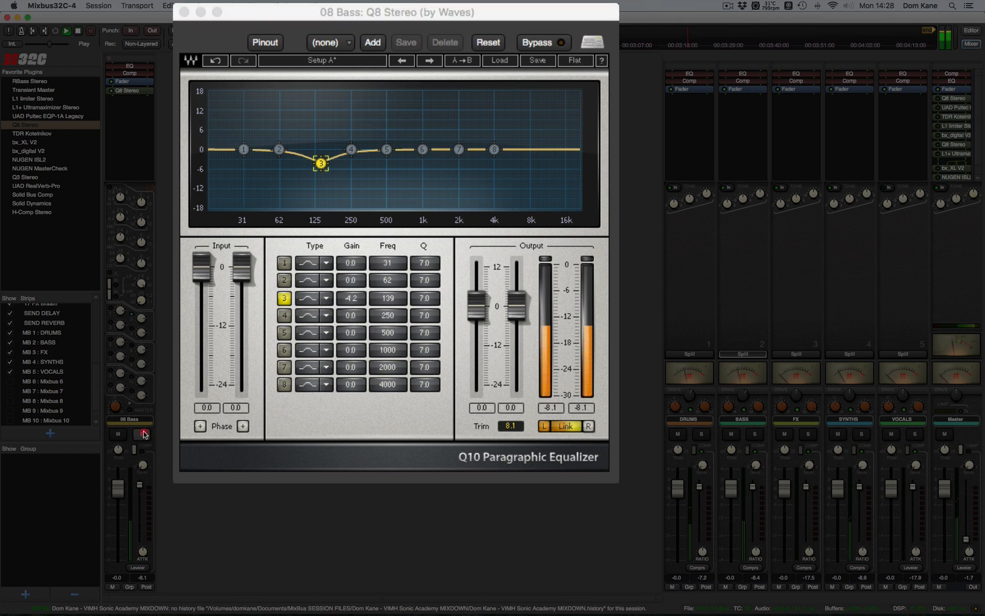
left_click(284, 298)
left_click(284, 298)
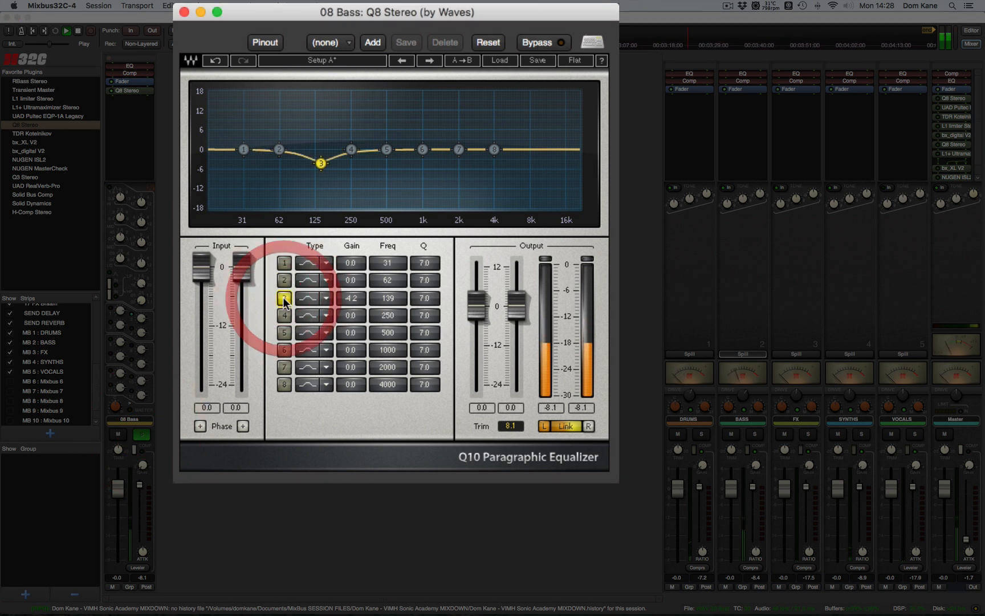
key("space")
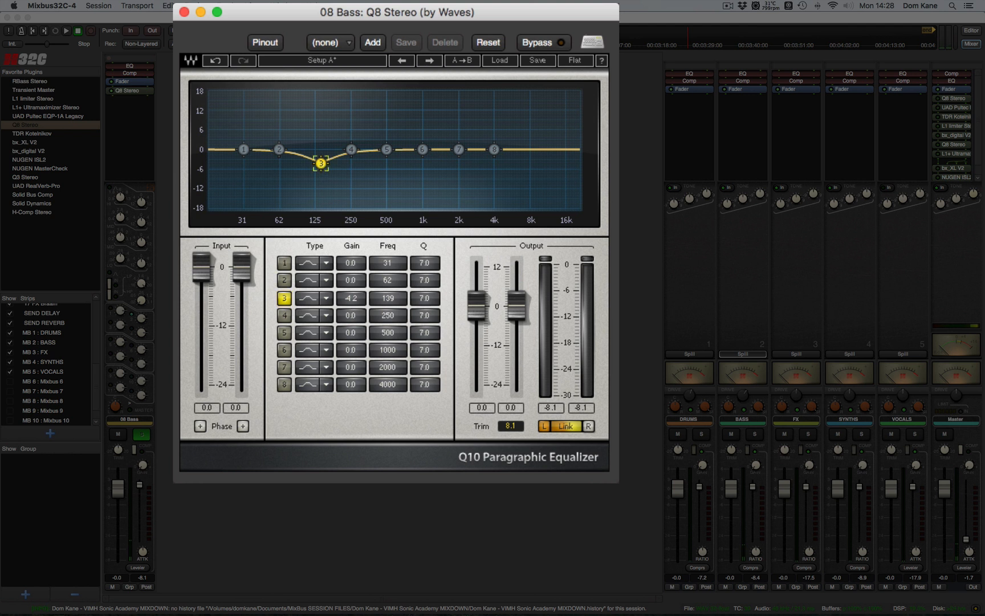
Fine-tune band 3 during playback to about -4.5 dB near 133 Hz
left_click_drag(321, 164, 318, 165)
key("space")
left_click_drag(318, 165, 318, 164)
key("space")
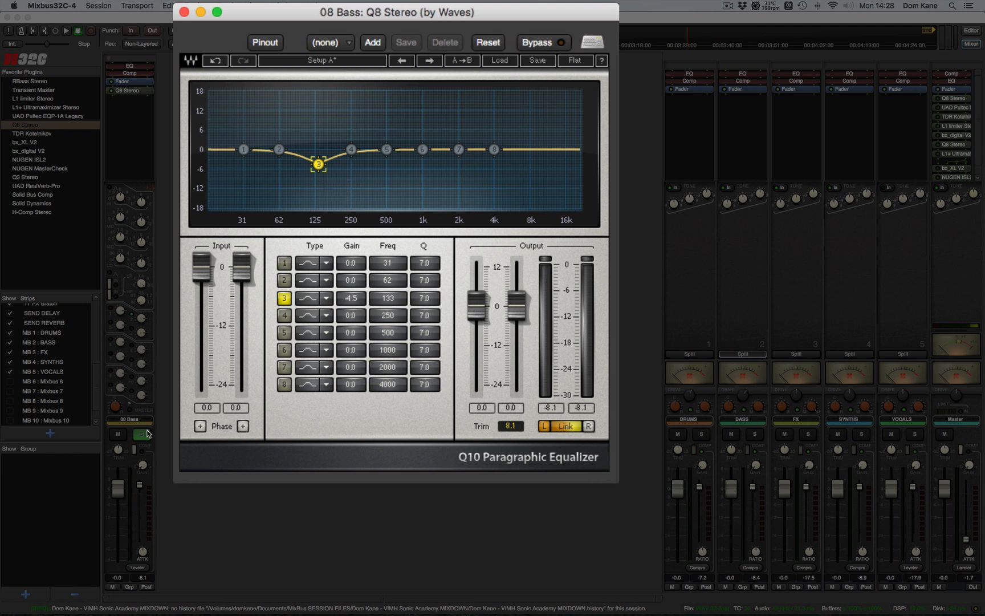
Locate to just after the mark1 marker, enable band 5 and boost it by about 5.4 dB near 455 Hz during playback
left_click(627, 35)
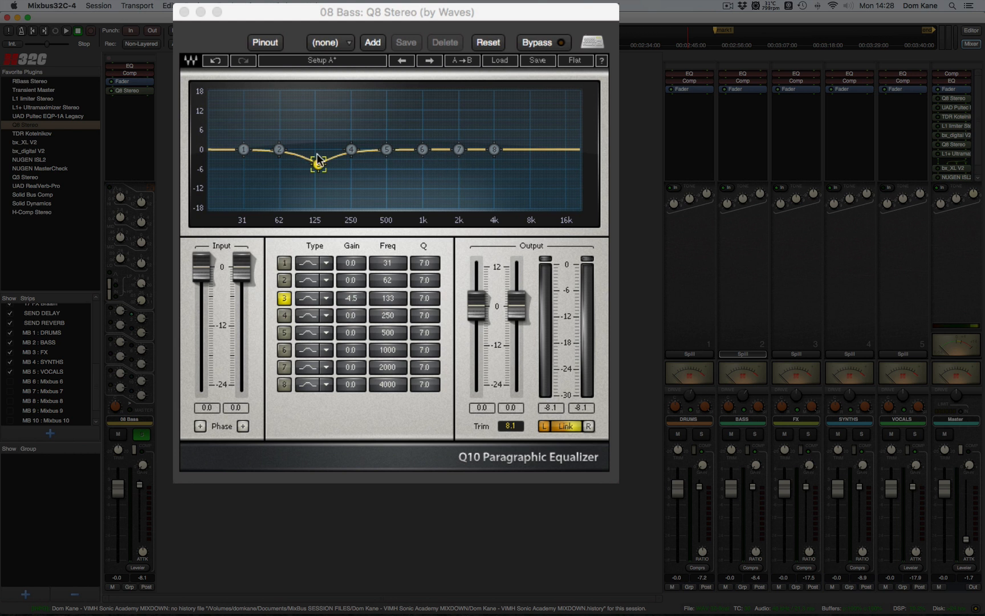
left_click(722, 31)
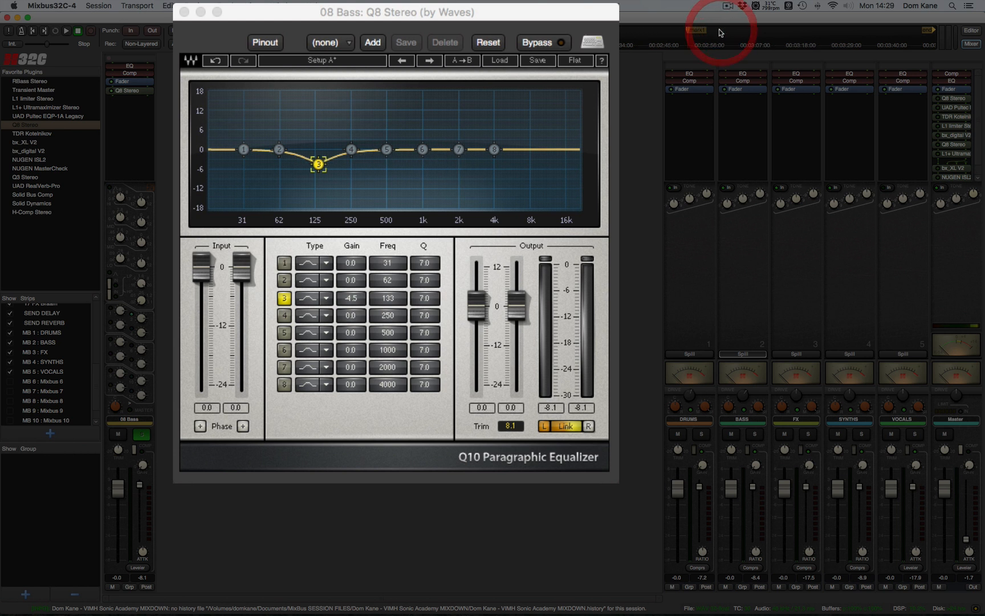
left_click(285, 333)
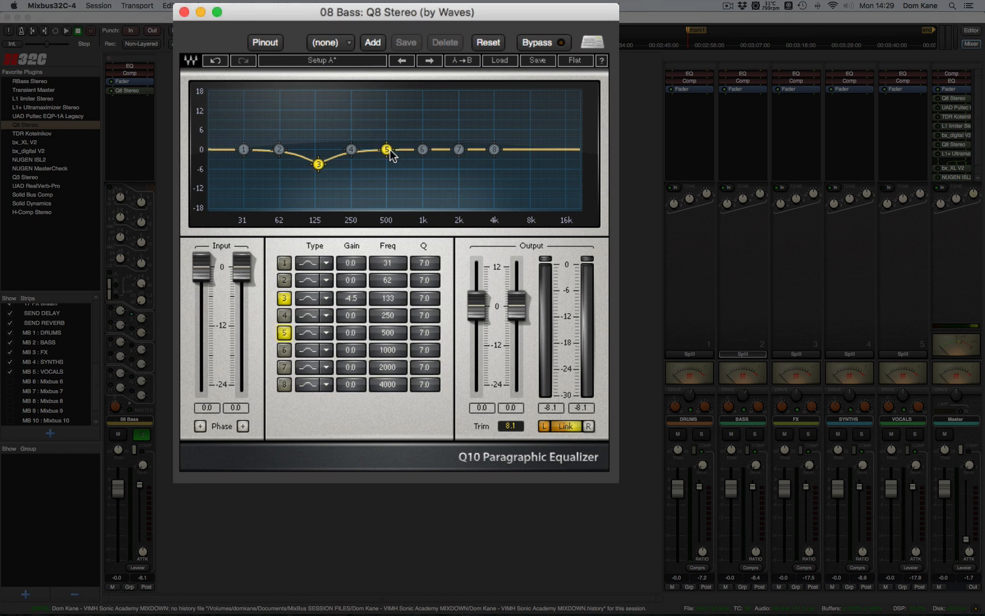
key("space")
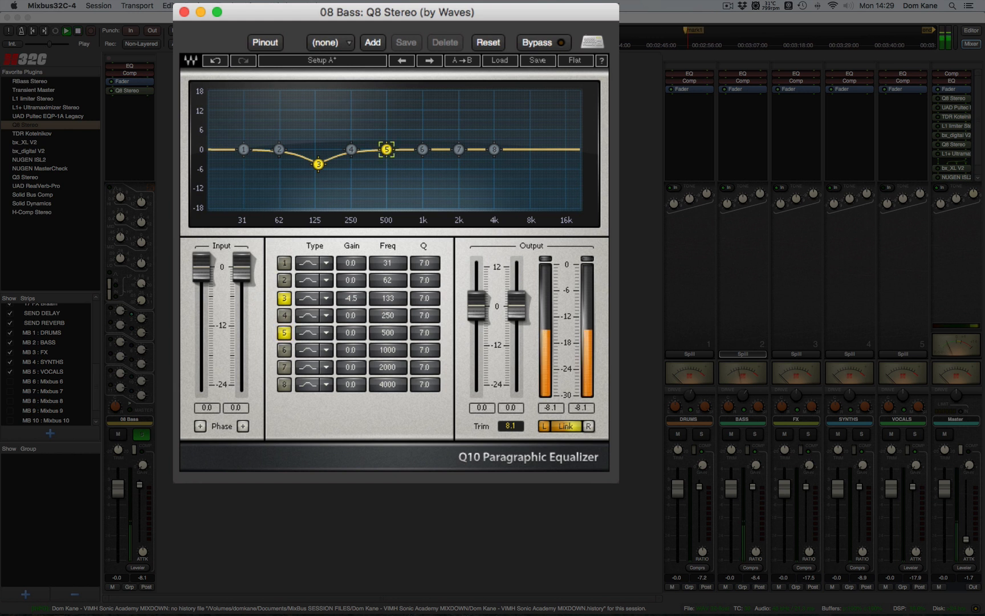
left_click_drag(388, 152, 382, 131)
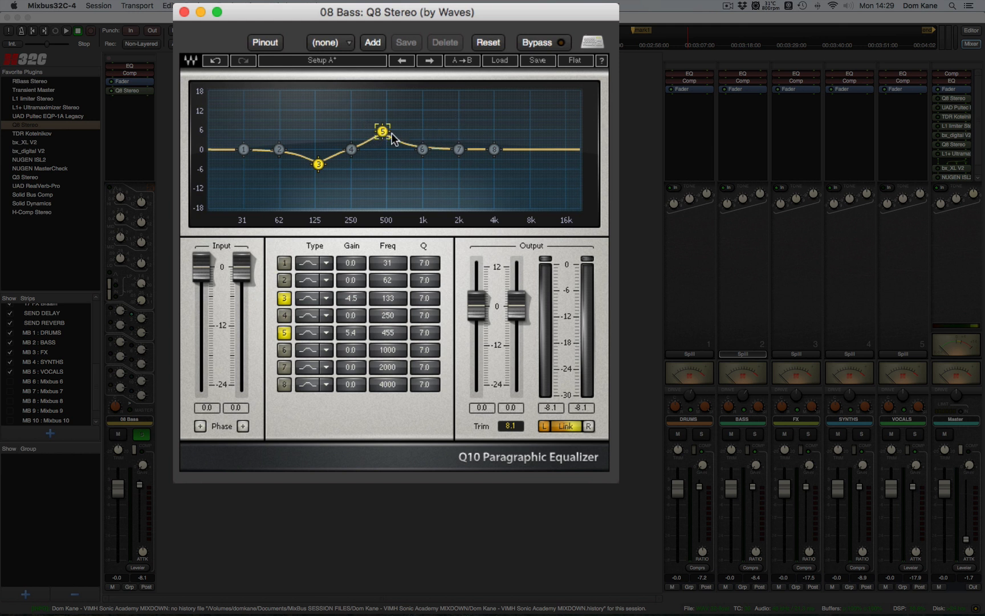
Enable band 4 of the bass equalizer and set it to about -1.3 dB near 285 Hz
left_click(351, 149)
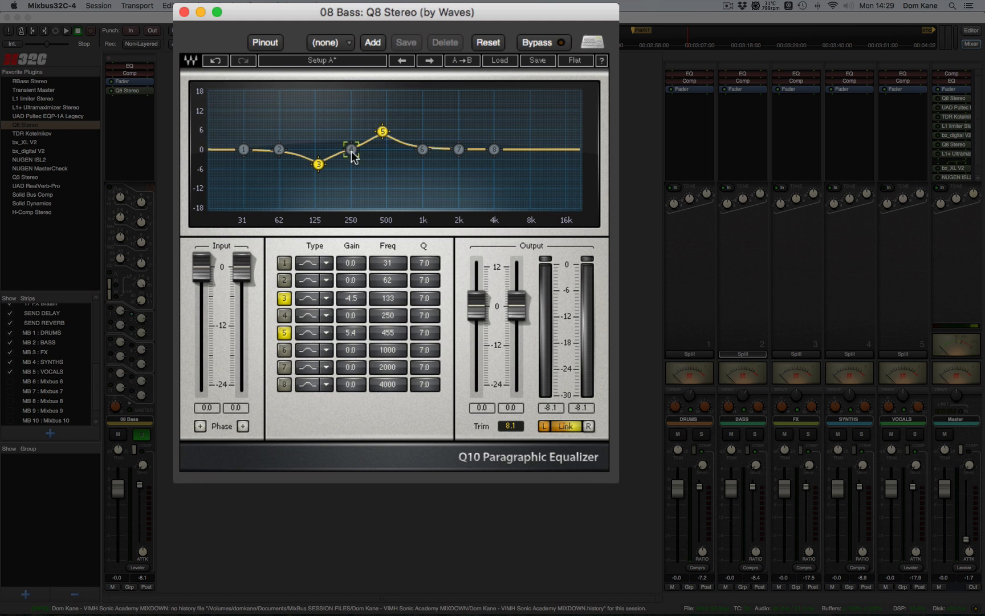
left_click(284, 315)
left_click_drag(352, 149, 357, 153)
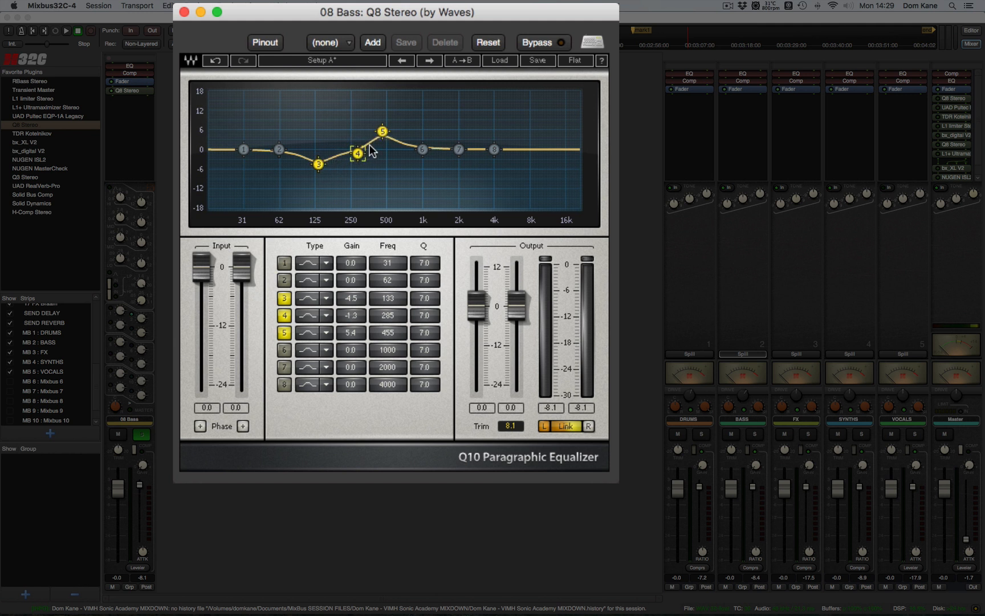
Unsolo the 08 Bass track and audition the full mix from a point before the mark1 marker
left_click(141, 434)
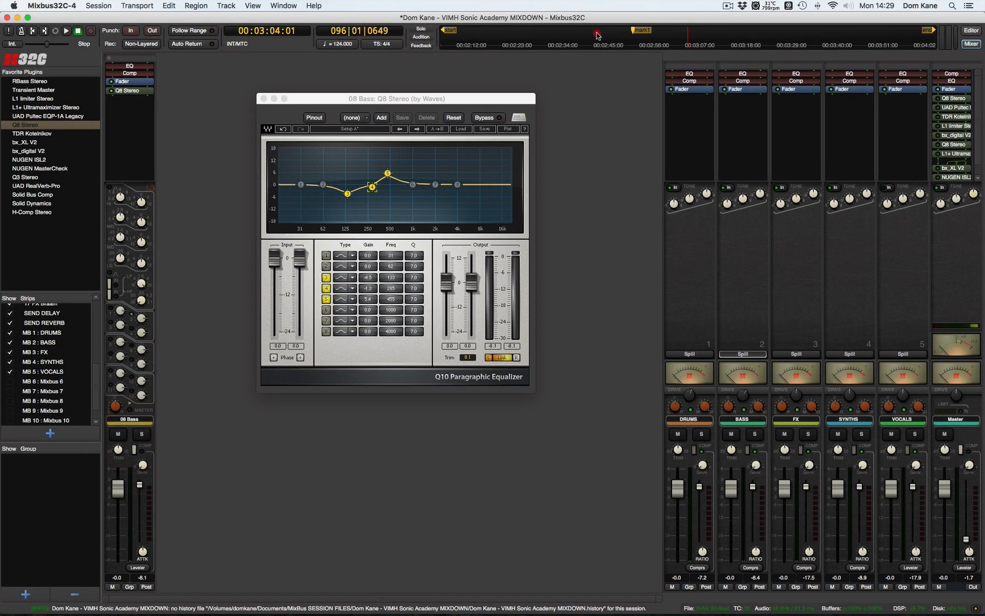
left_click(597, 35)
key("space")
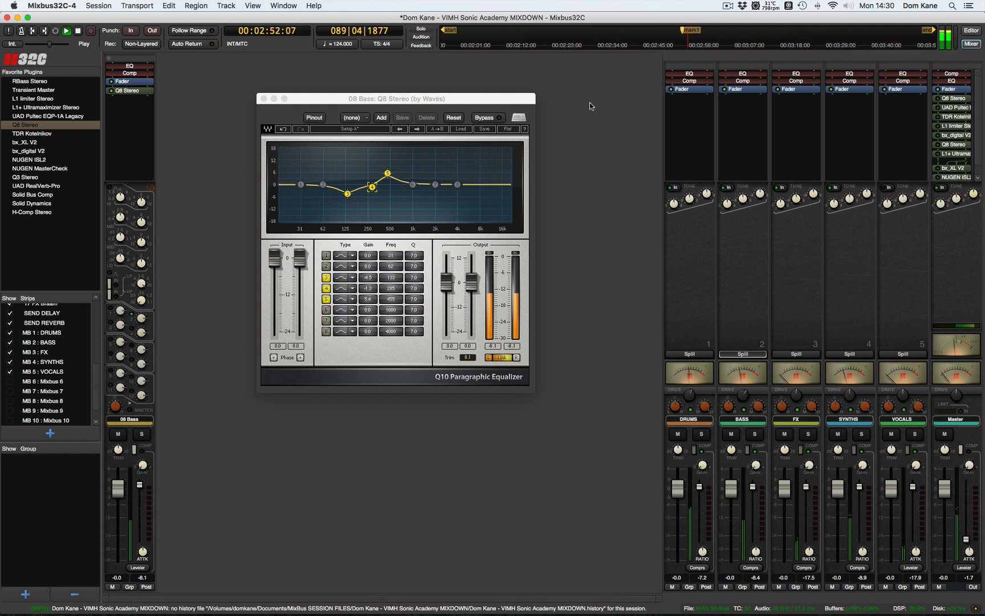
key("space")
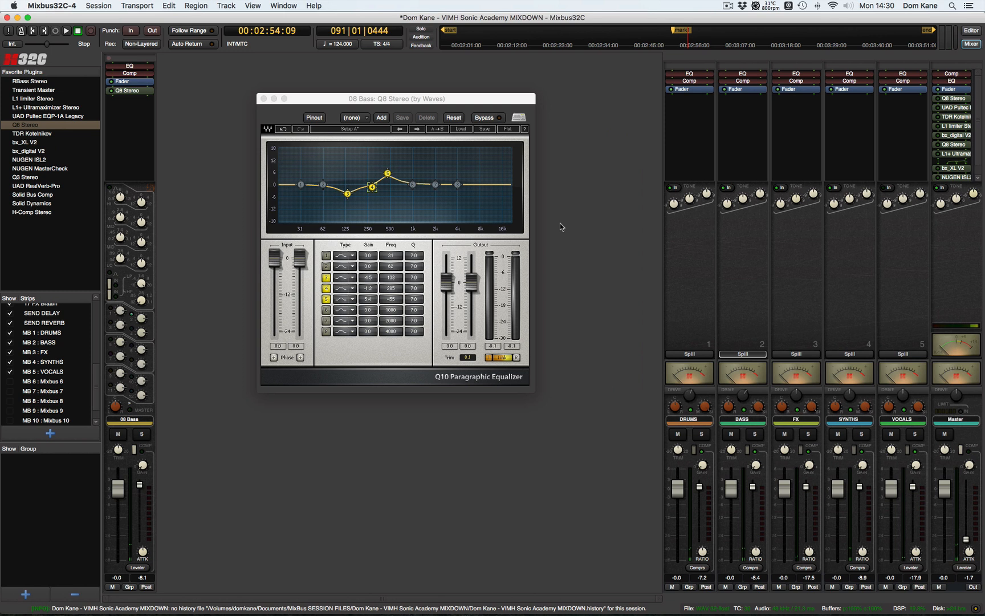
Play the arrangement in the editor from bar 31, just before the bass enters, with the equalizer window moved aside, and return to the mixer
key("alt+e")
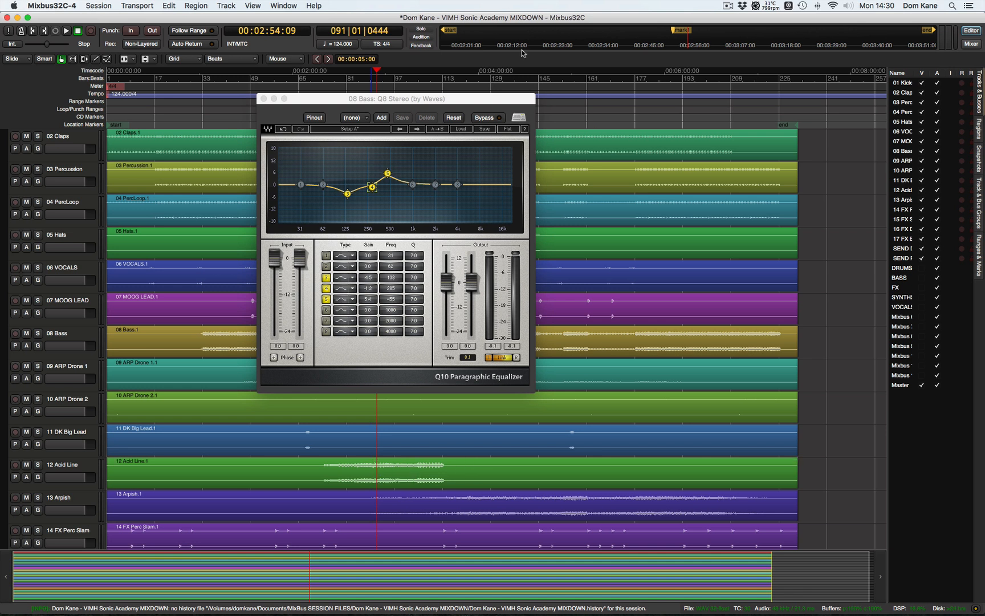
left_click_drag(509, 97, 754, 106)
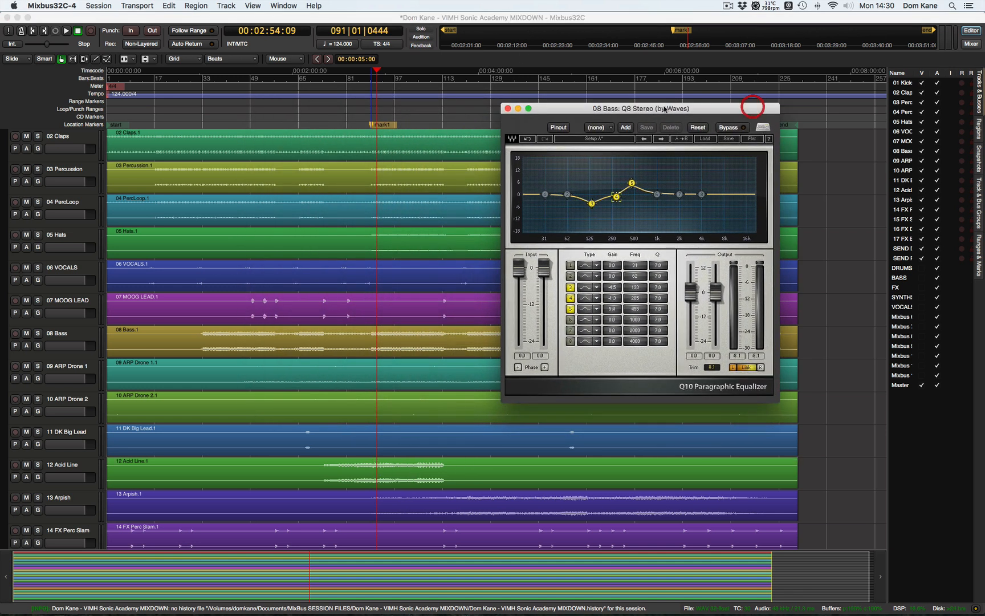
left_click(202, 110)
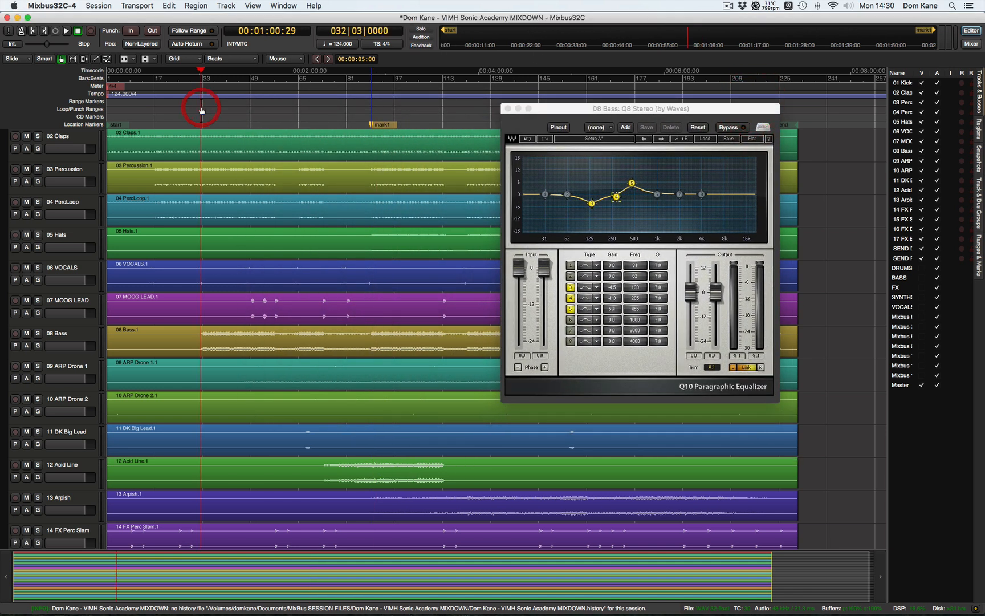
left_click(196, 112)
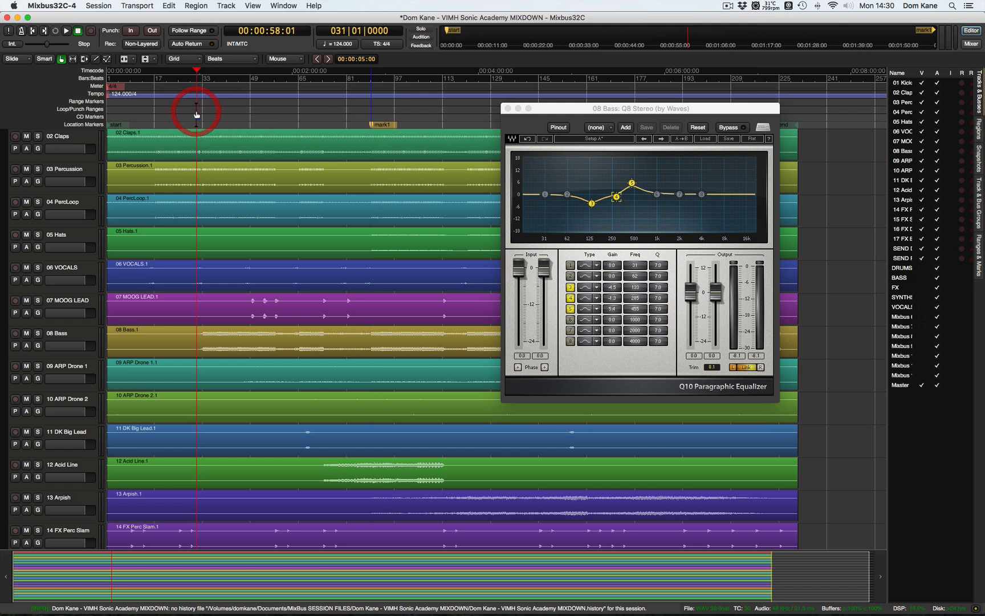
key("space")
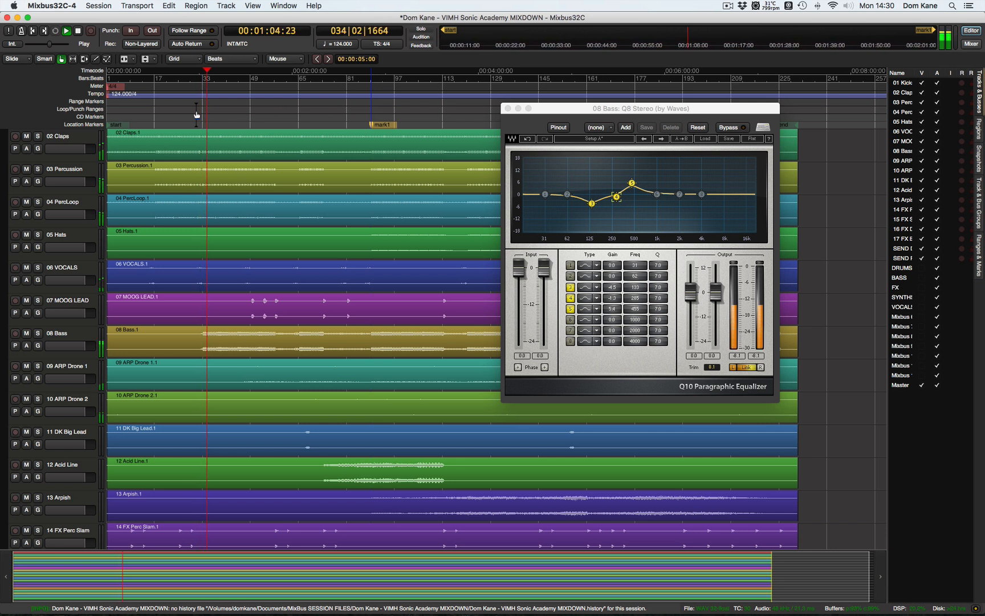
key("alt+m")
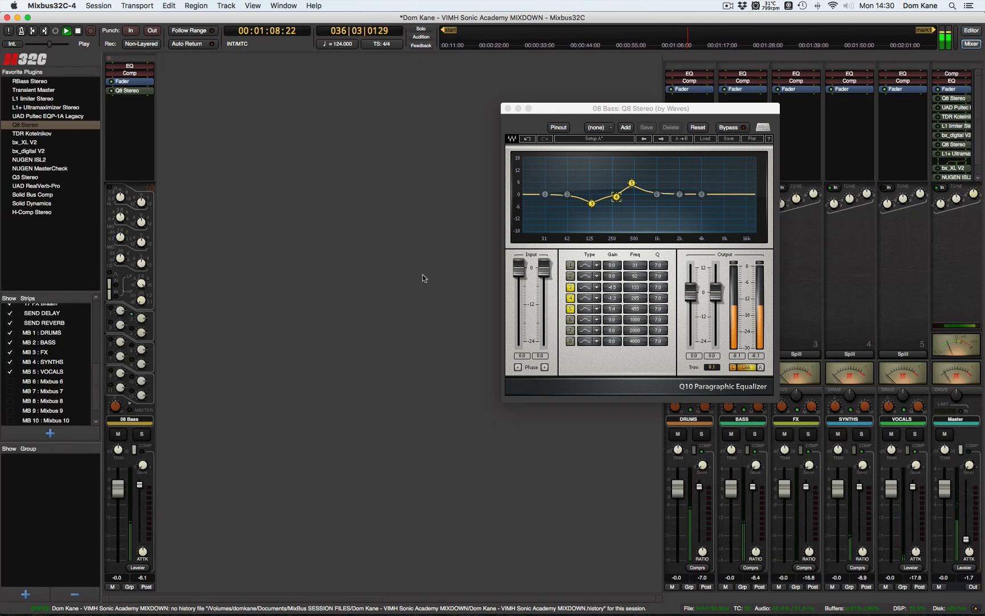
Stop playback, close the bass equalizer window and save the session
key("space")
left_click(508, 109)
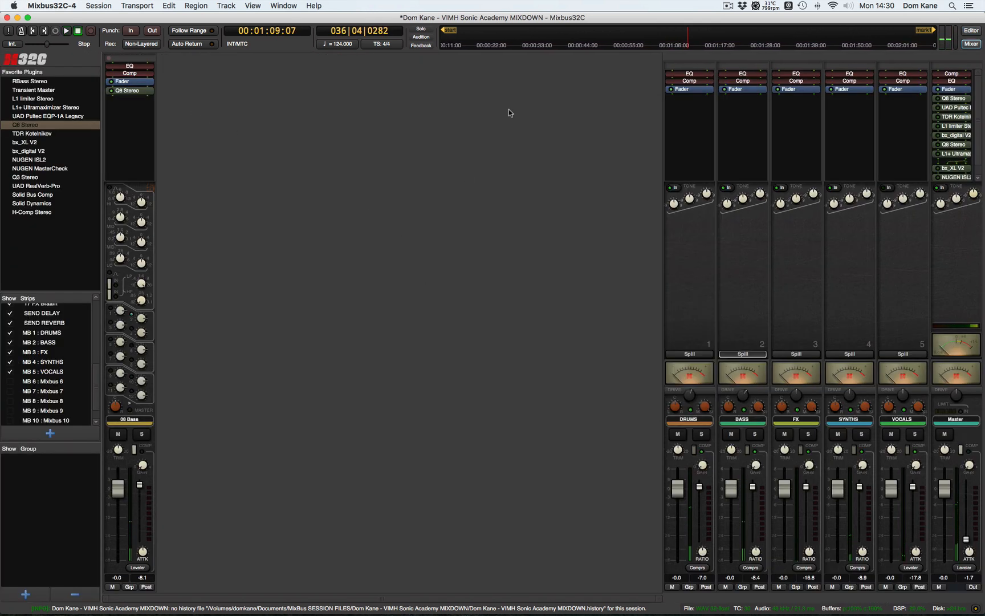
key("super+s")
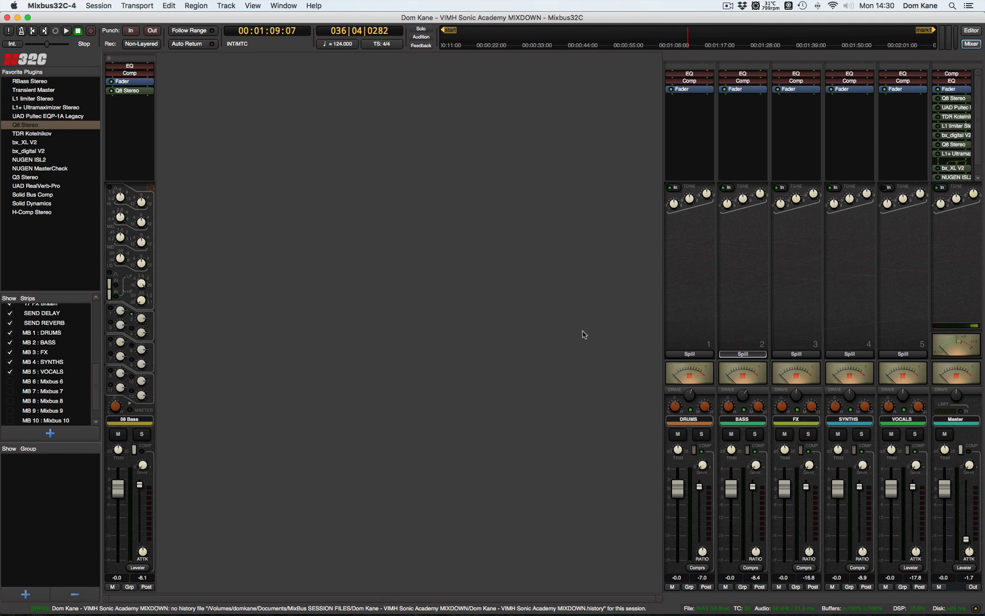
Turn off the BASS bus spill and look across all track strips from 01 Kicks to SEND REVERB
left_click(737, 354)
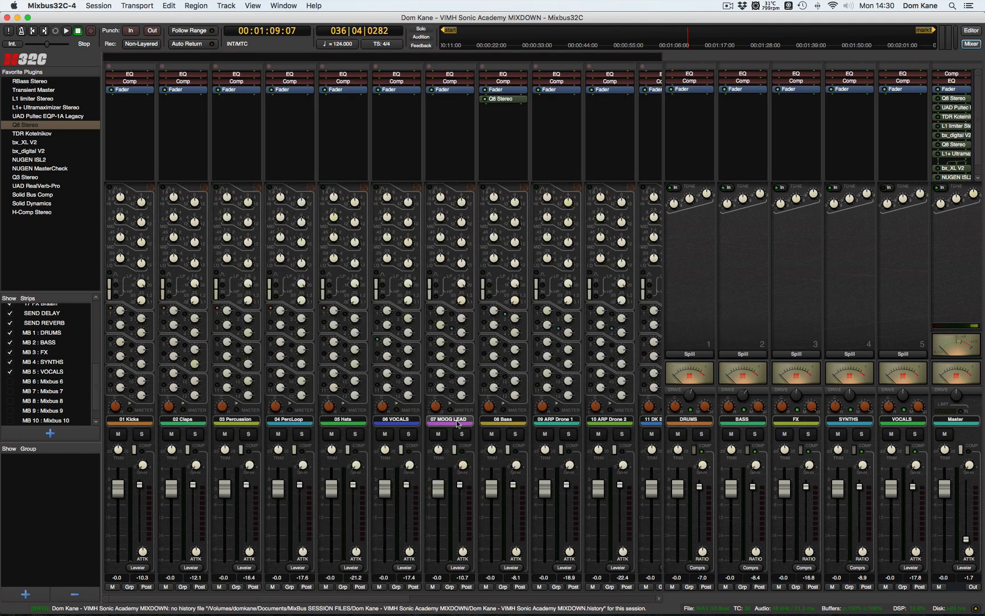
scroll(458, 423, "right", 6)
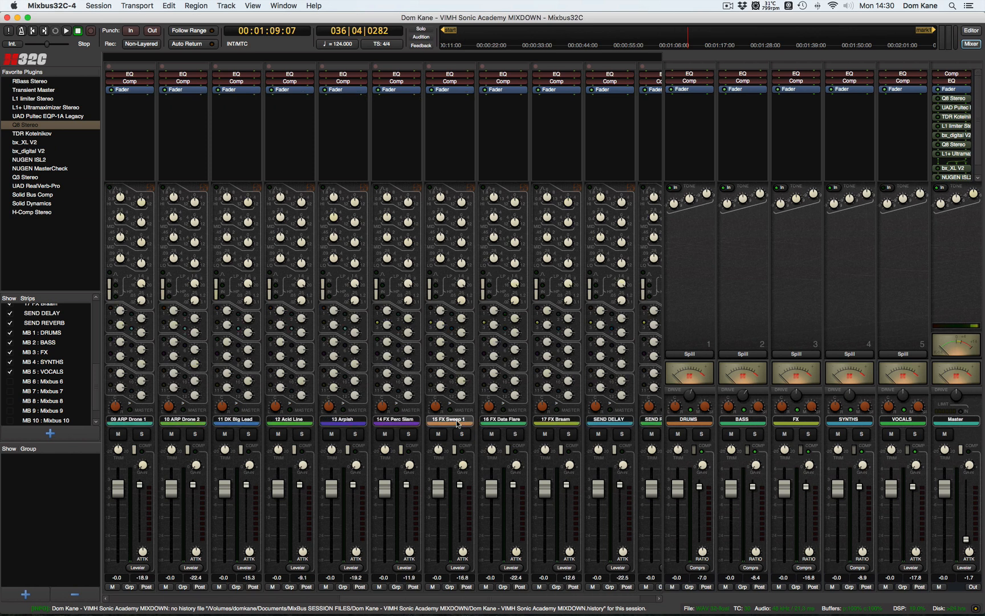
scroll(457, 423, "right", 3)
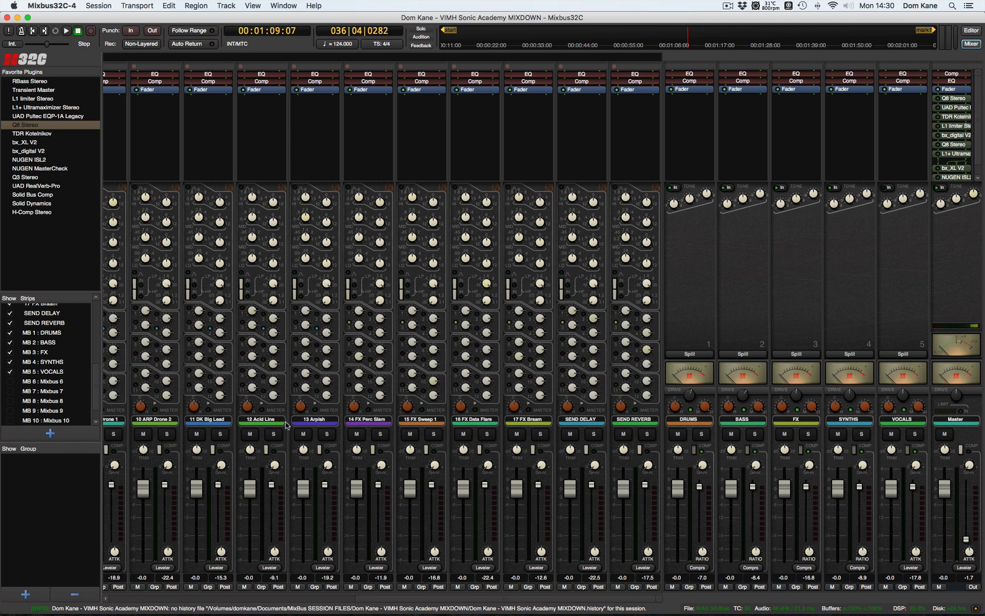
scroll(287, 424, "left", 9)
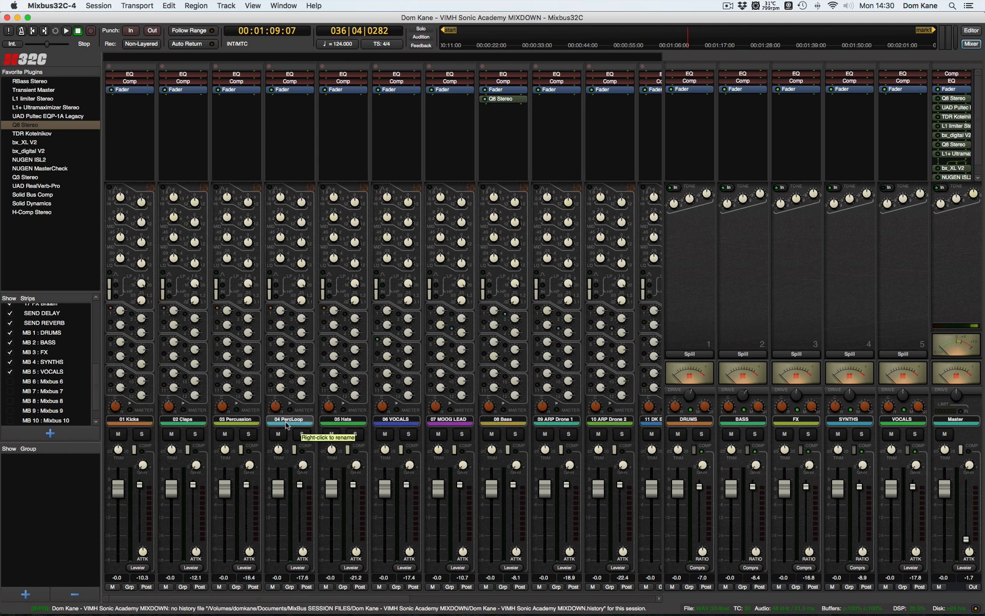